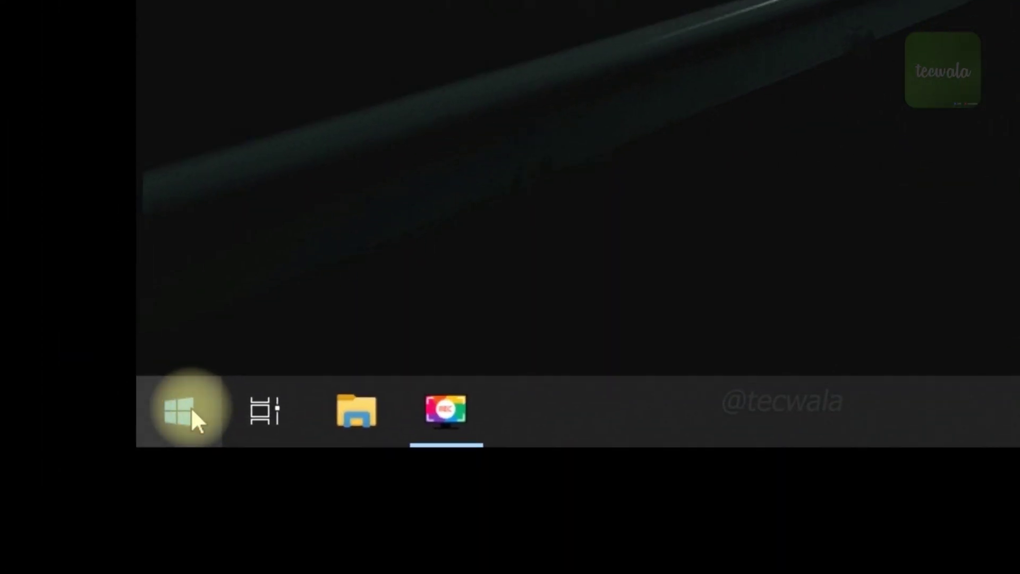
# - Search 'task manager' from the Start menu and launch Task Manager
pyautogui.click(191, 409)
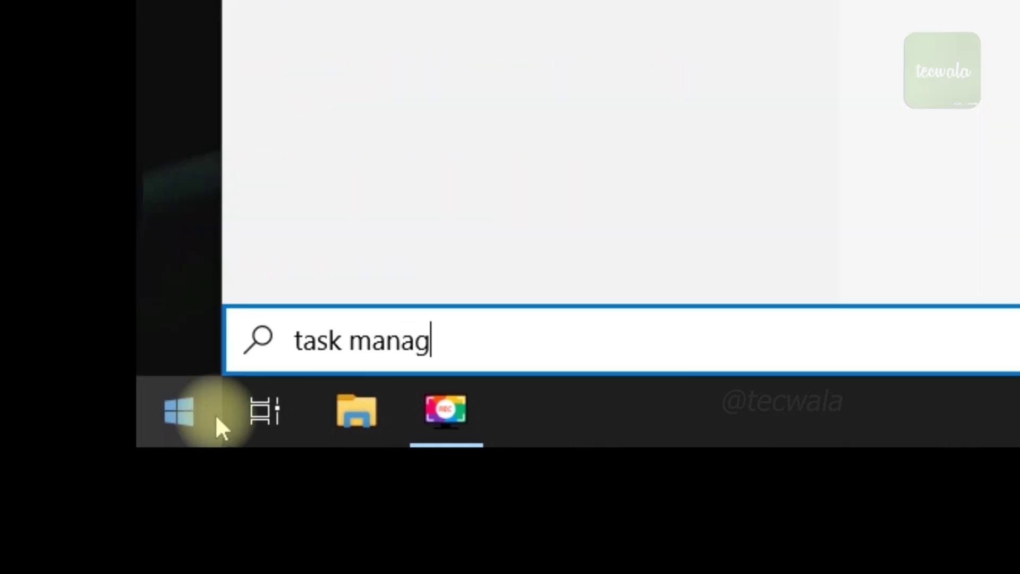
pyautogui.write('anager')
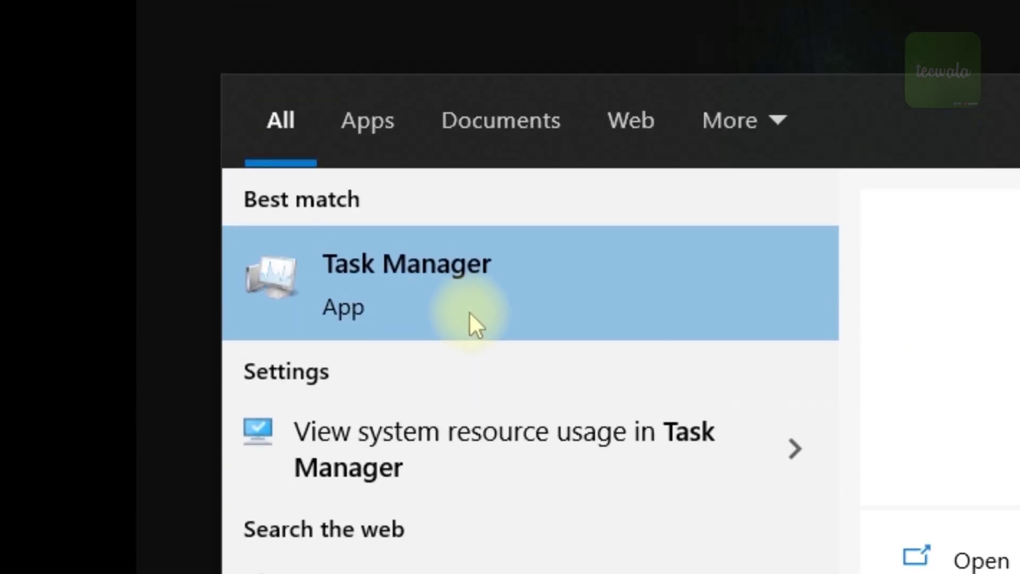
pyautogui.click(461, 311)
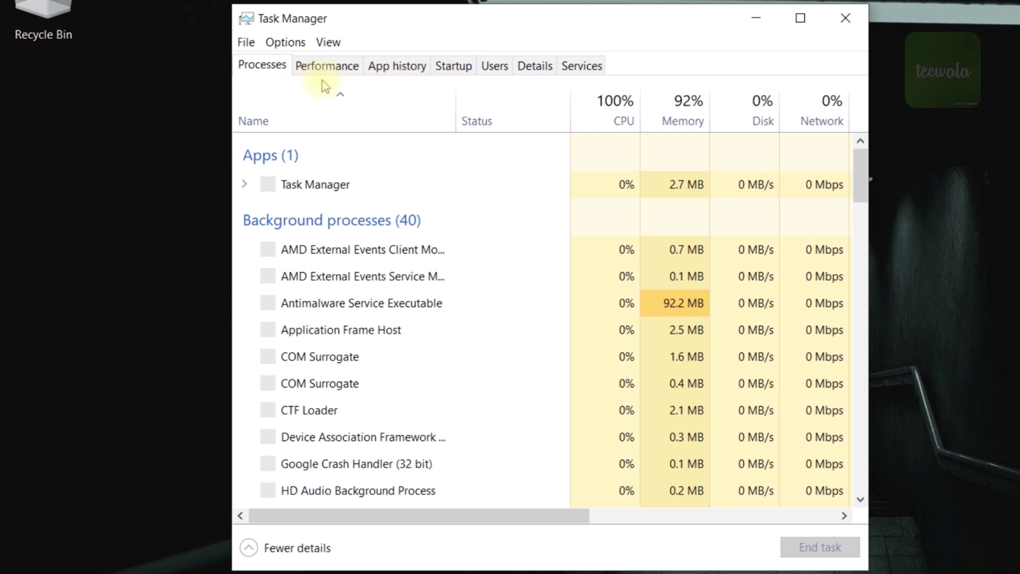
# - On the Startup tab, disable µTorrent and Wondershare Studio
pyautogui.click(461, 74)
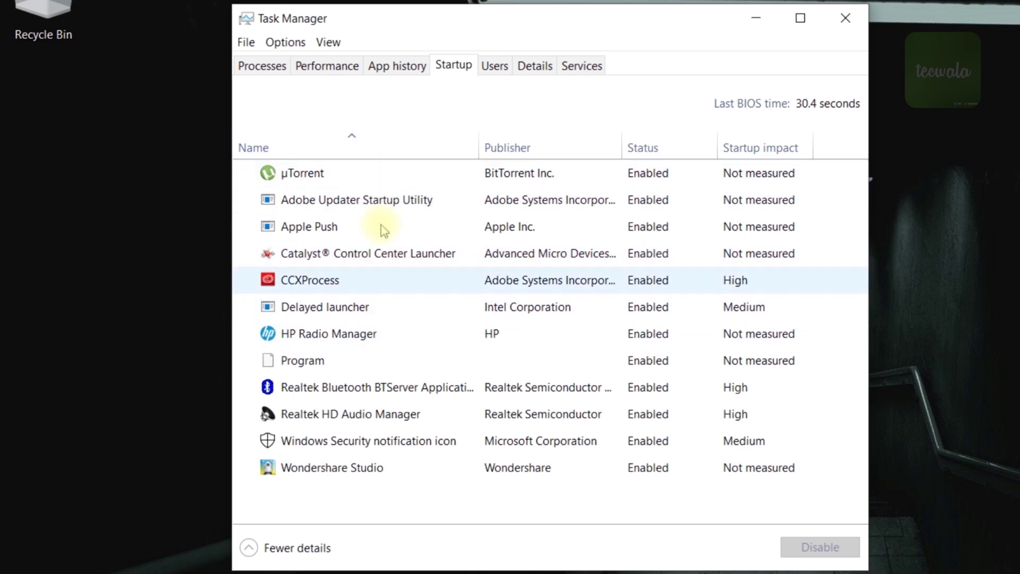
pyautogui.click(373, 180)
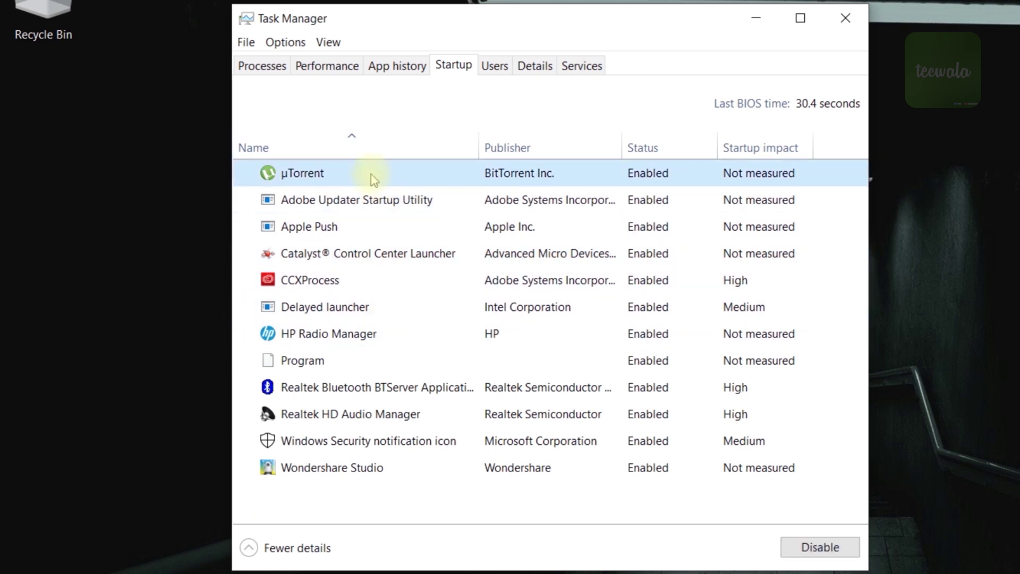
pyautogui.rightClick(374, 180)
pyautogui.click(409, 186)
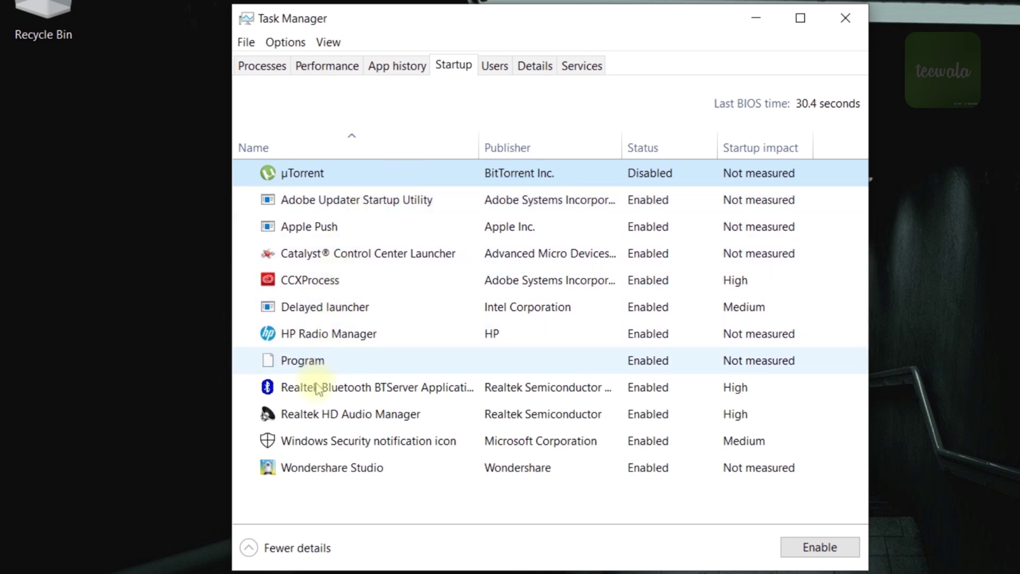
pyautogui.rightClick(262, 465)
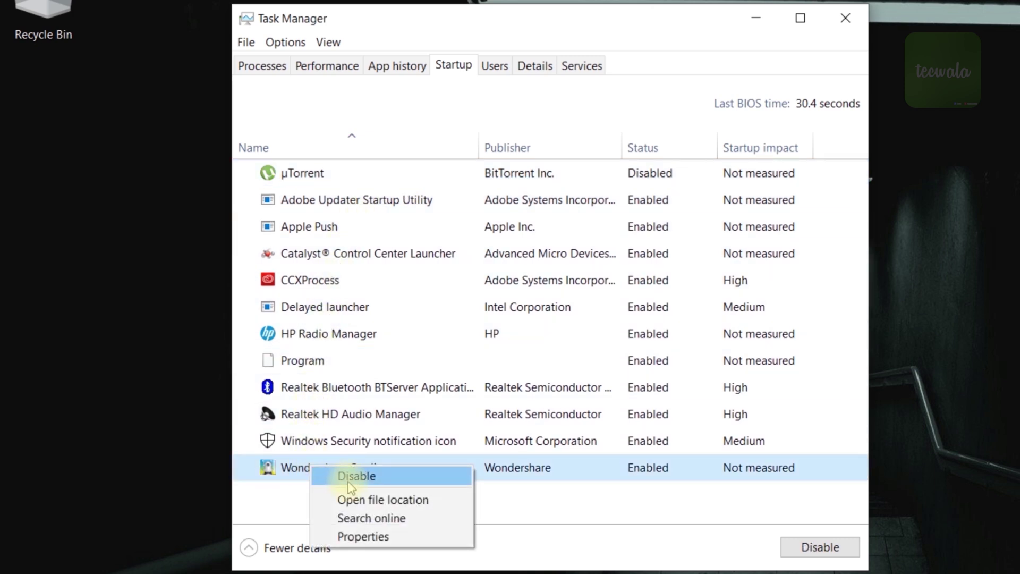
pyautogui.click(296, 476)
# - Disable Program, Apple Push and Adobe Updater Startup Utility at startup, then close Task Manager
pyautogui.rightClick(301, 366)
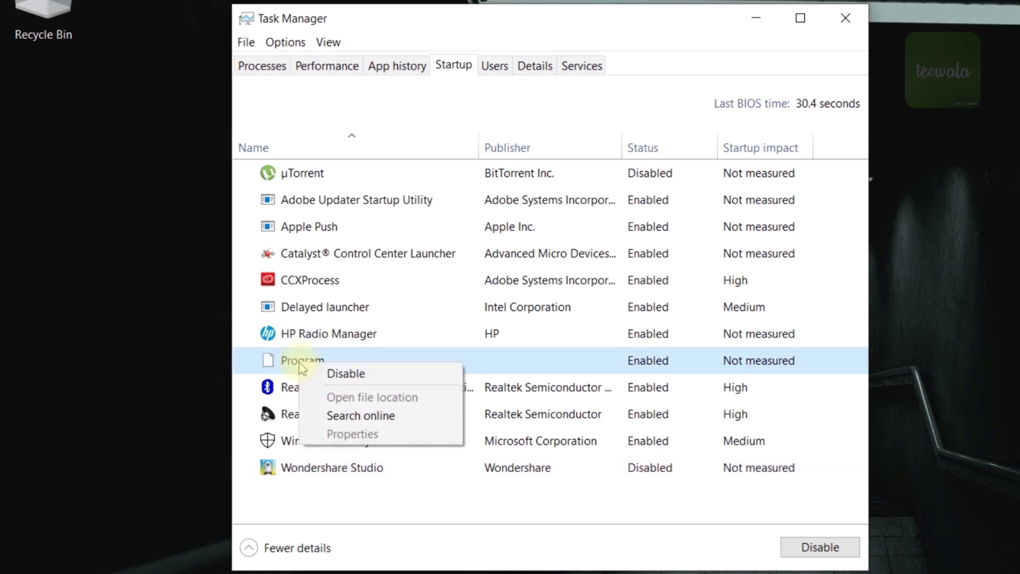
pyautogui.click(319, 373)
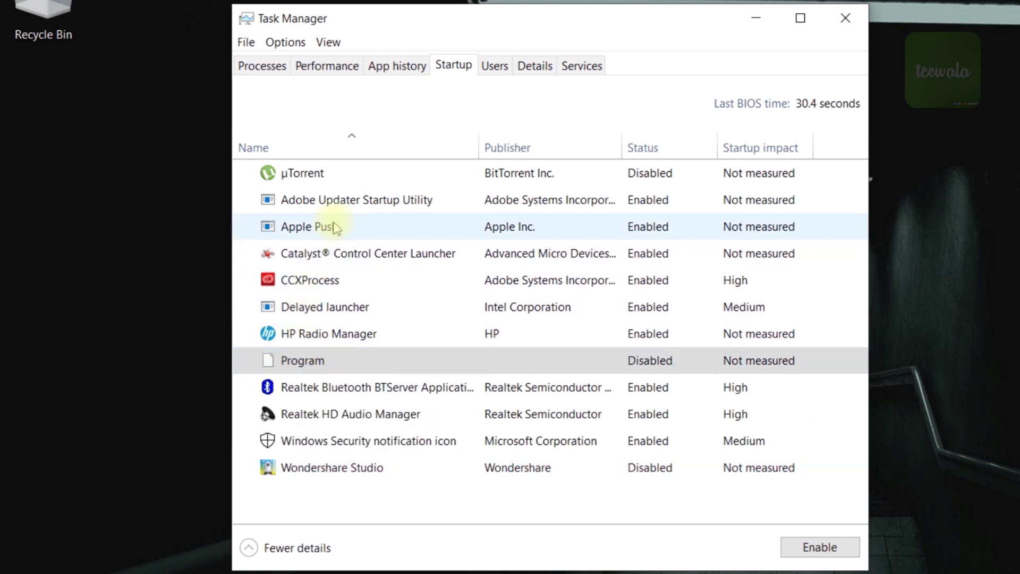
pyautogui.rightClick(348, 223)
pyautogui.click(364, 230)
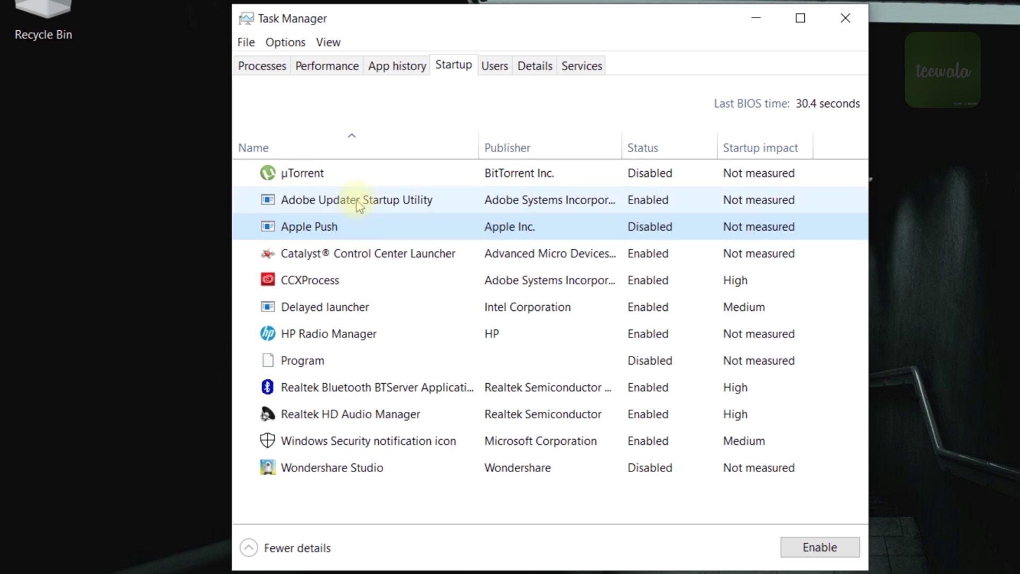
pyautogui.rightClick(357, 204)
pyautogui.click(383, 211)
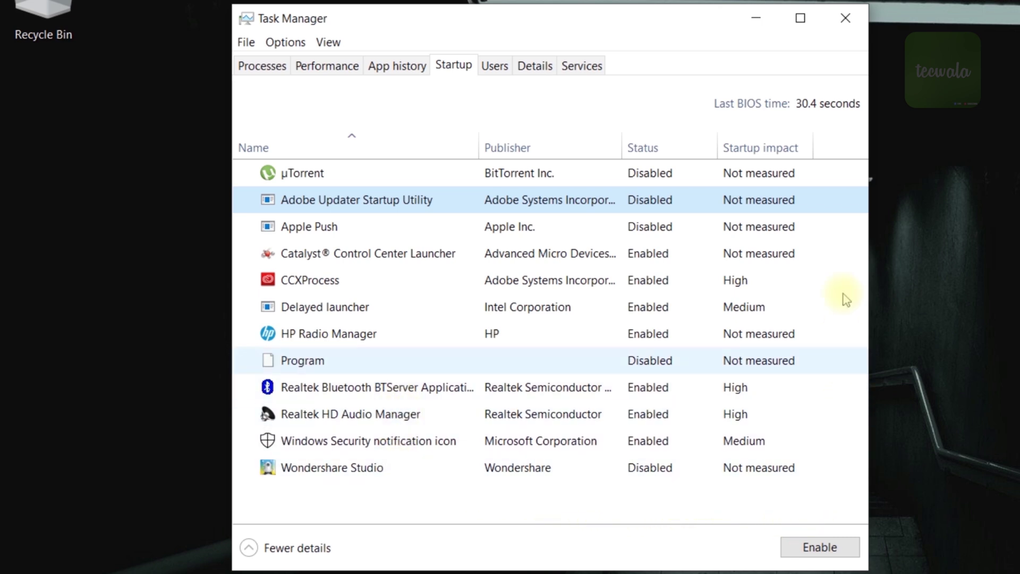
pyautogui.click(849, 21)
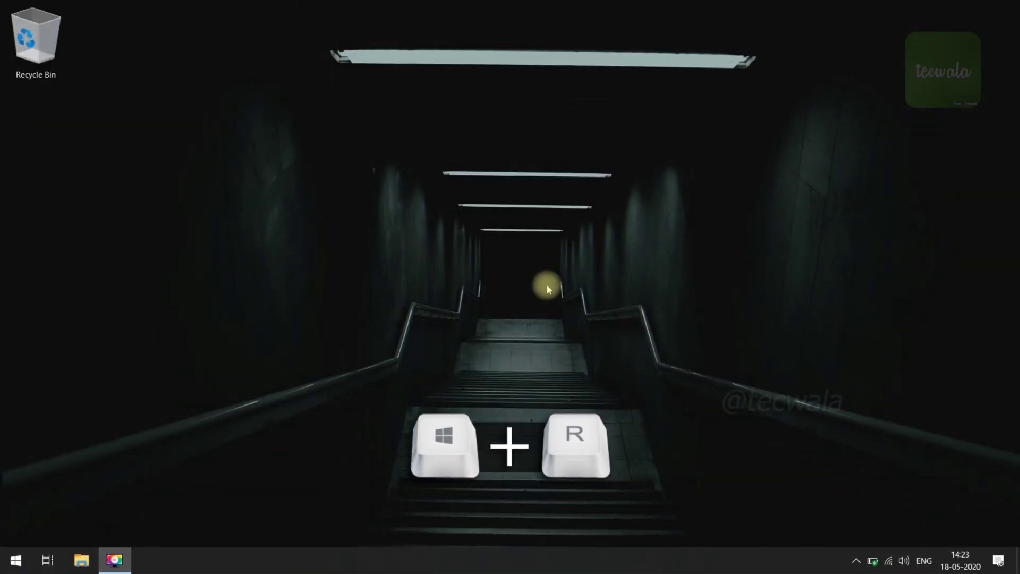
# - Run 'msconfig' from the Win+R box to open System Configuration
pyautogui.press('super+r')
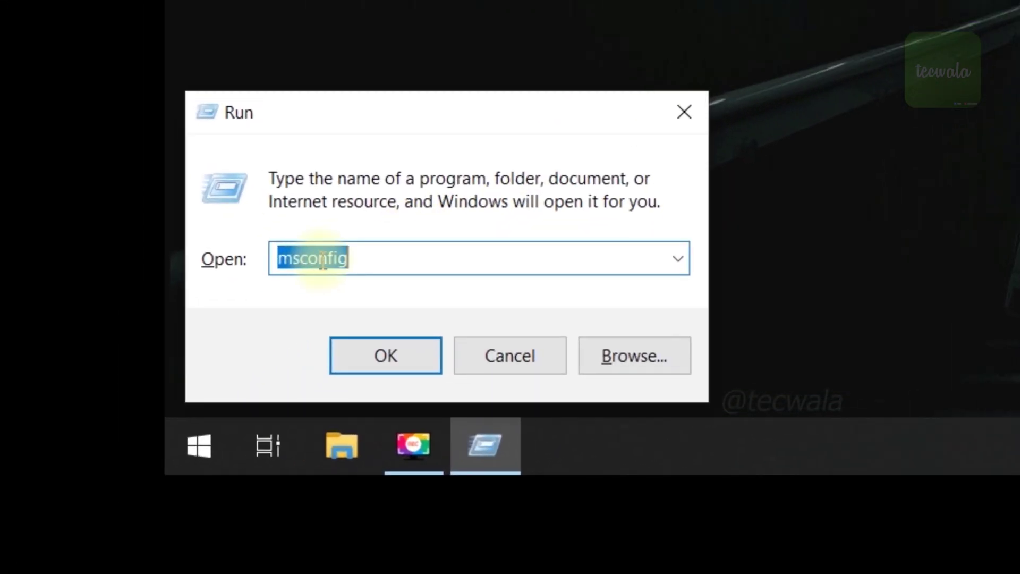
pyautogui.moveTo(93, 472); pyautogui.dragTo(67, 472)
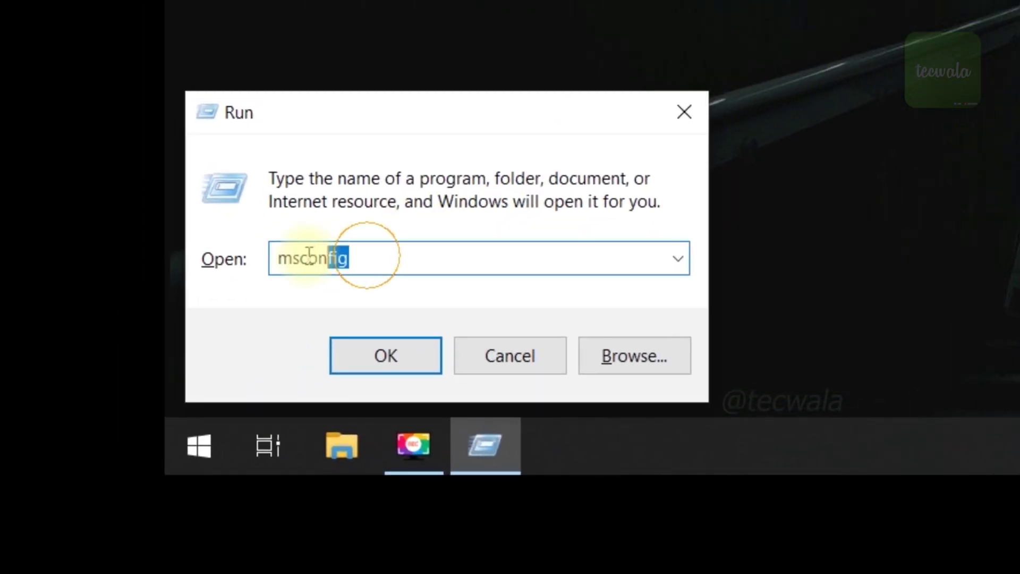
pyautogui.doubleClick(309, 254)
pyautogui.write('ms')
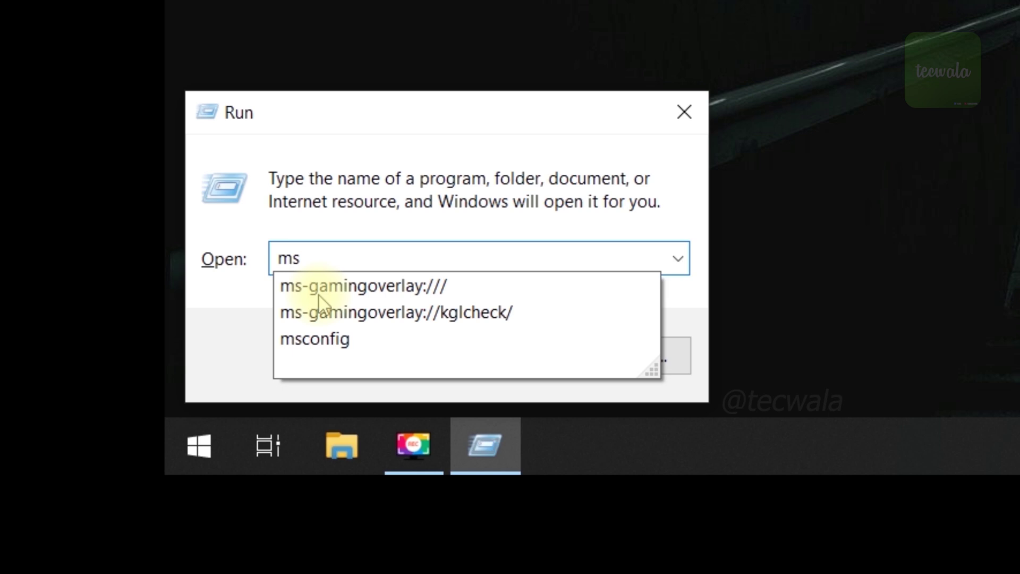
pyautogui.write('config')
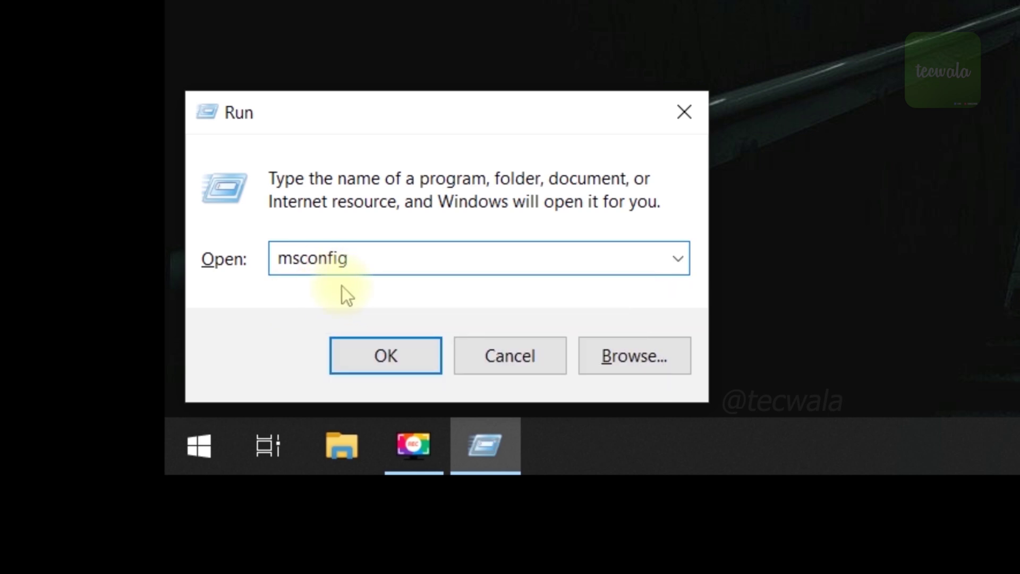
pyautogui.click(374, 354)
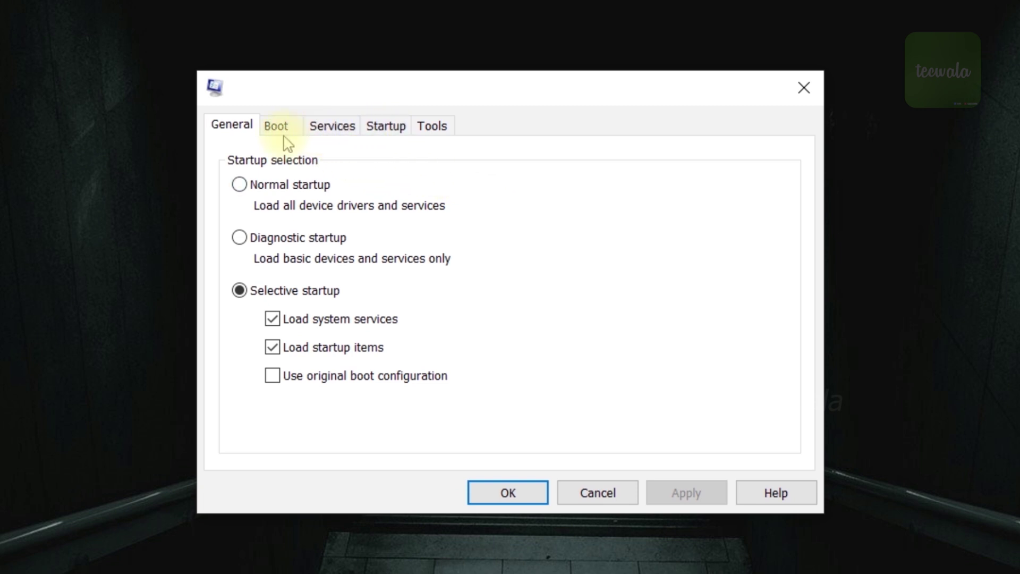
# - Set boot advanced options to 4 processors with maximum memory 4096, then apply and close
pyautogui.click(277, 126)
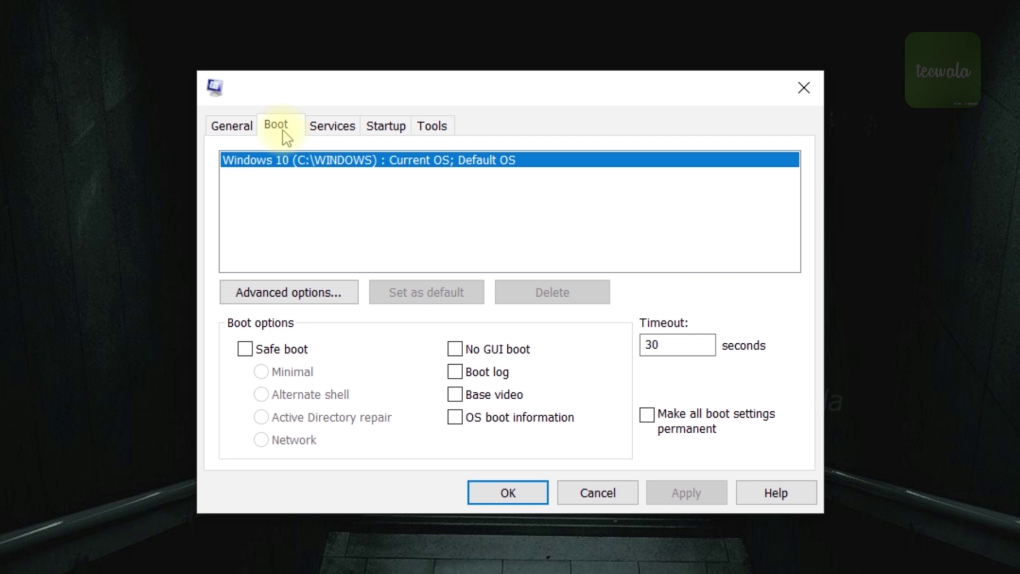
pyautogui.click(315, 298)
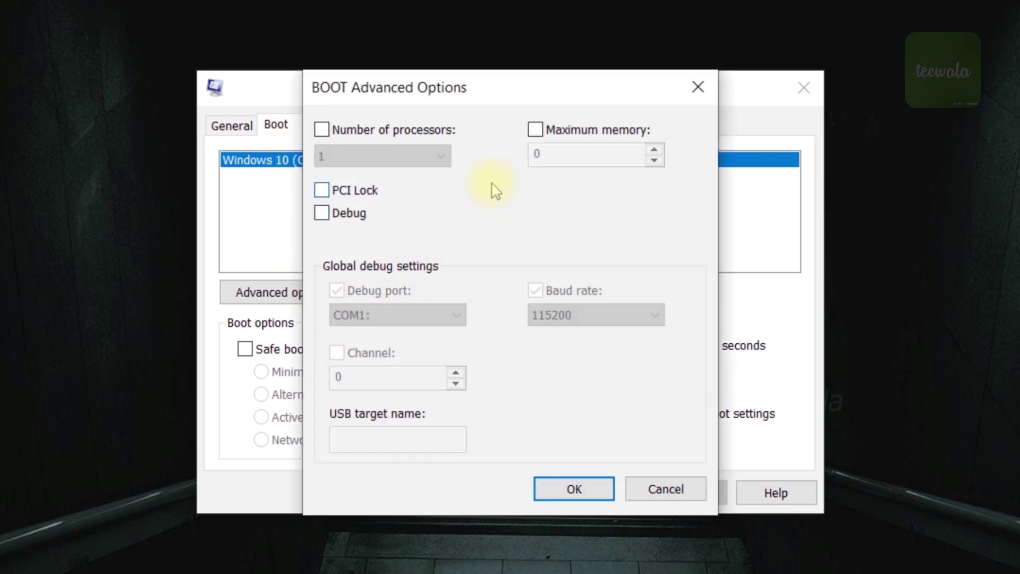
pyautogui.click(535, 131)
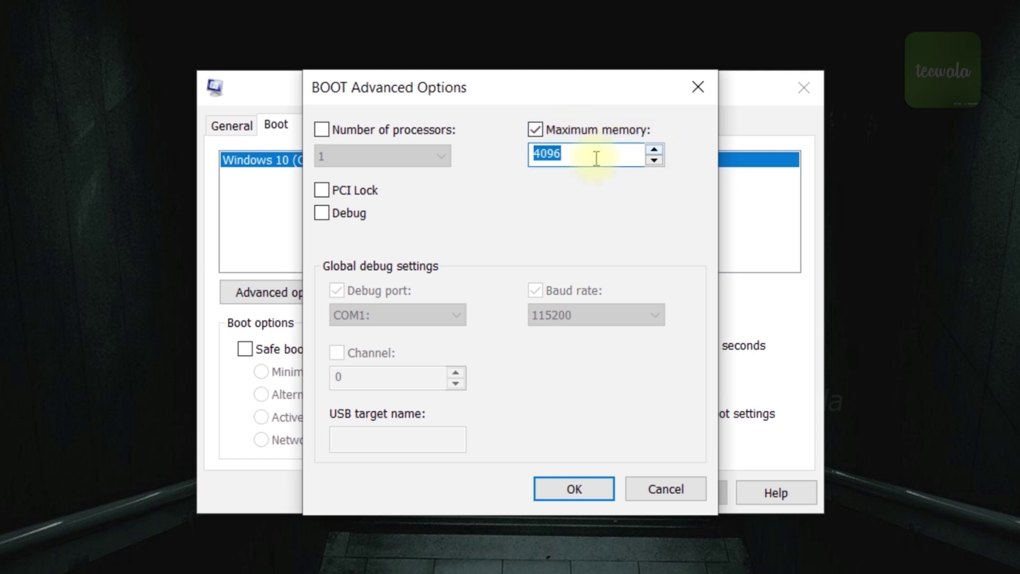
pyautogui.click(375, 132)
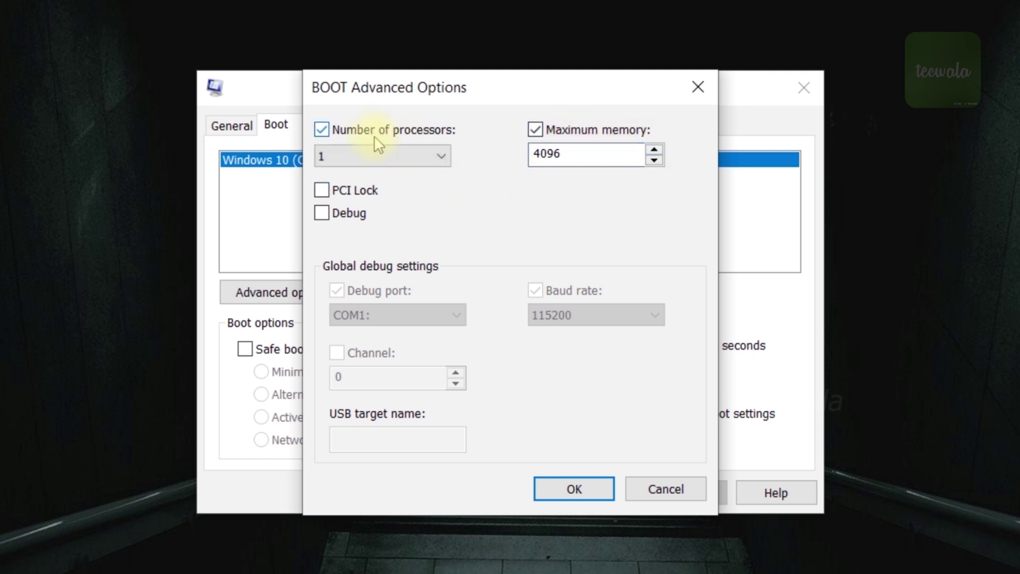
pyautogui.click(376, 156)
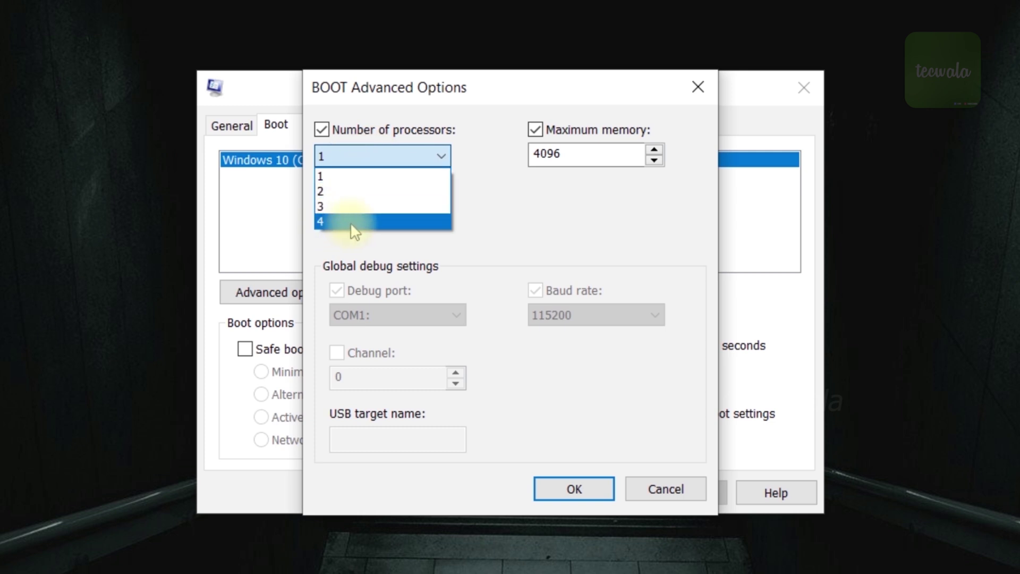
pyautogui.click(350, 222)
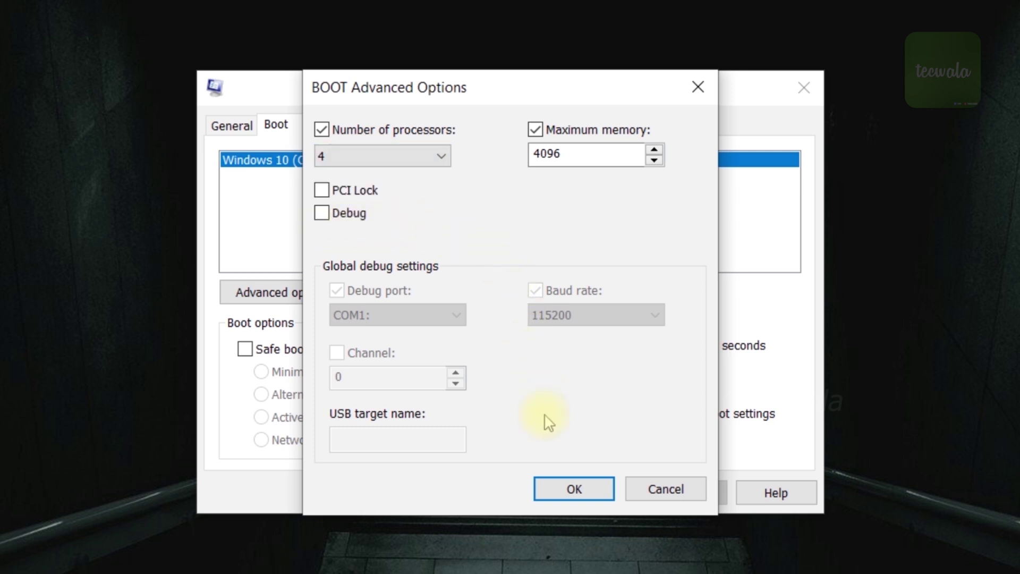
pyautogui.click(572, 487)
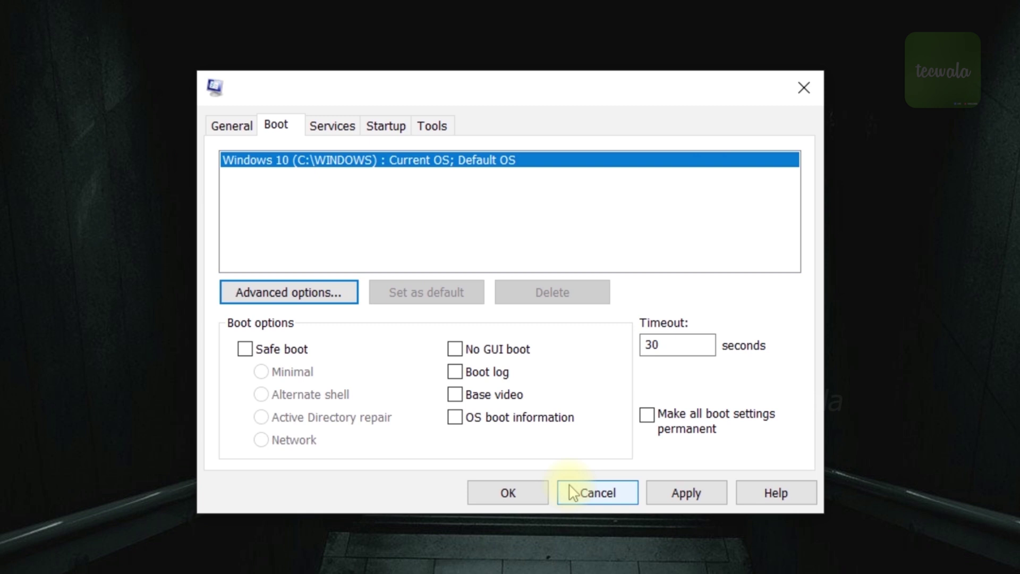
pyautogui.click(679, 495)
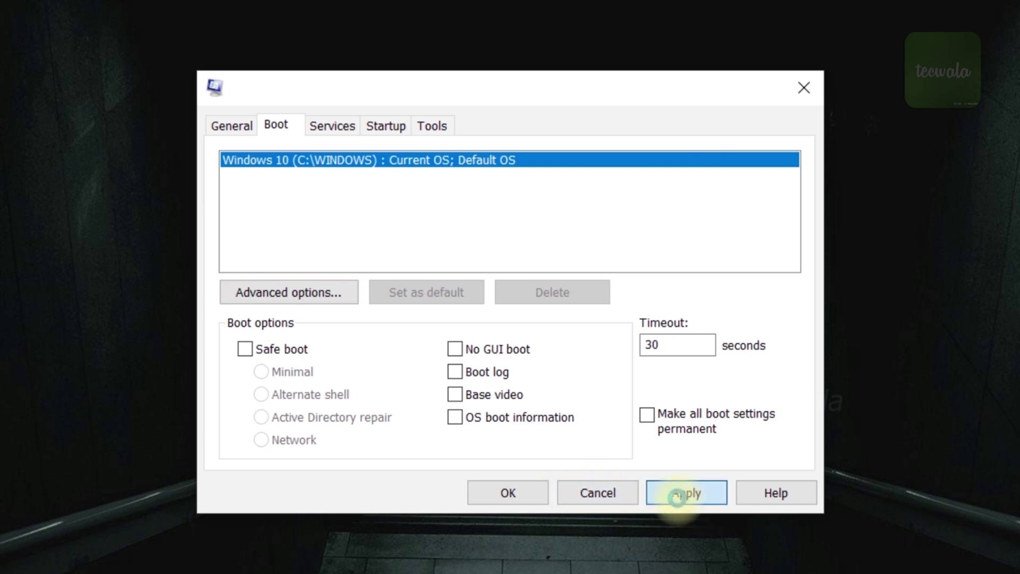
pyautogui.click(518, 493)
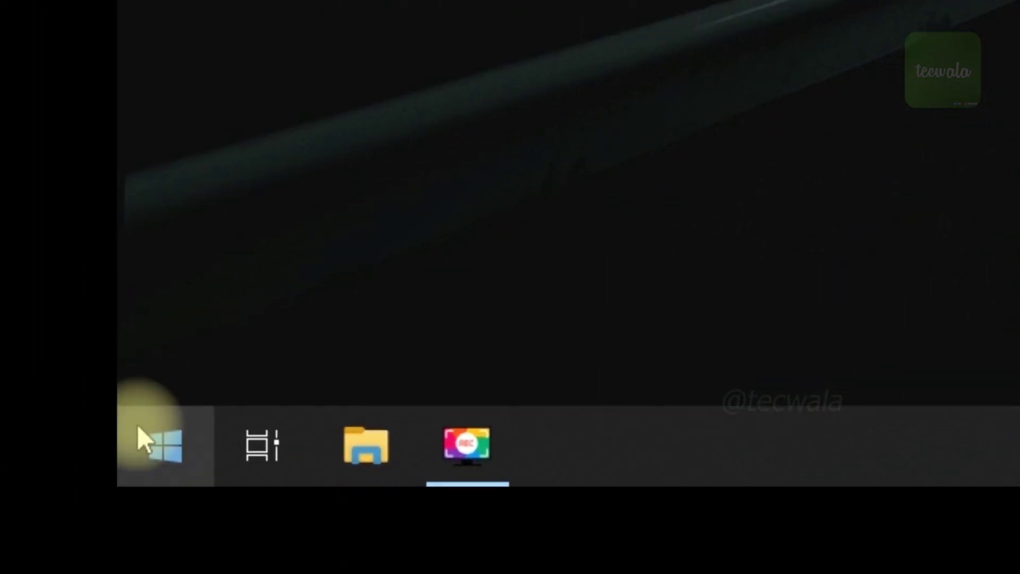
# - Search for Control Panel and go to its System page
pyautogui.click(139, 429)
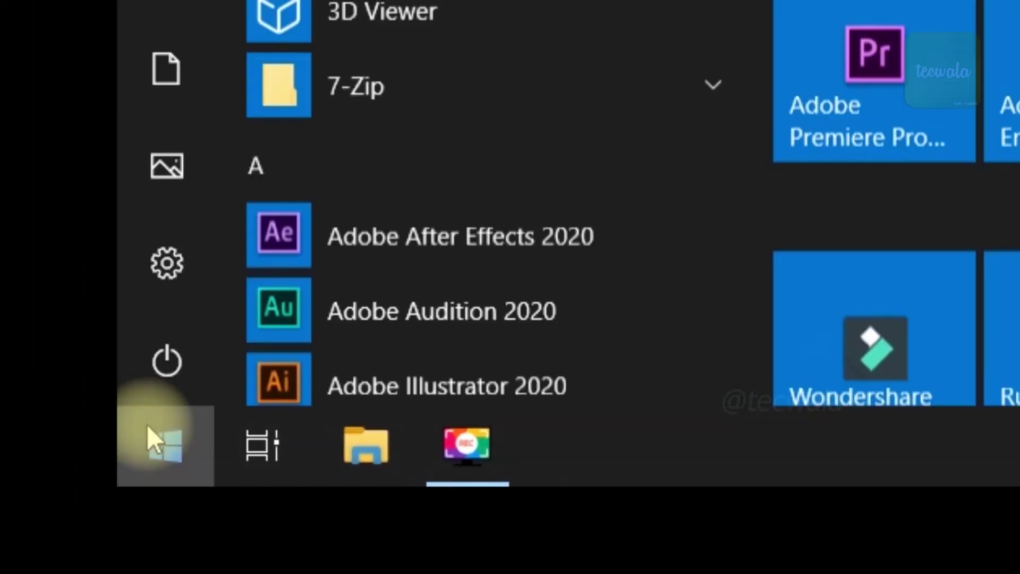
pyautogui.write('controlpanel')
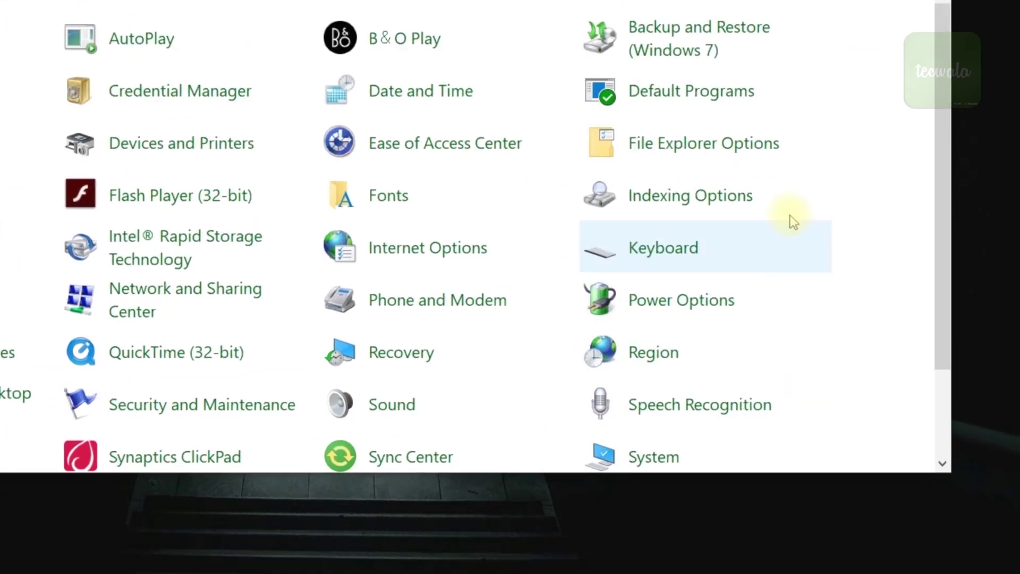
pyautogui.scroll(-1, 558, 298)
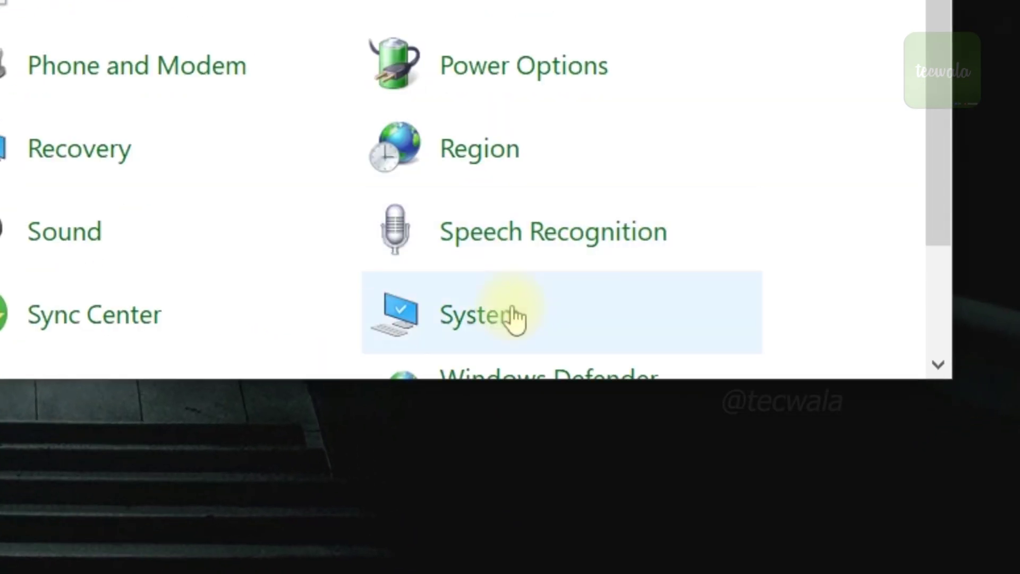
pyautogui.click(476, 320)
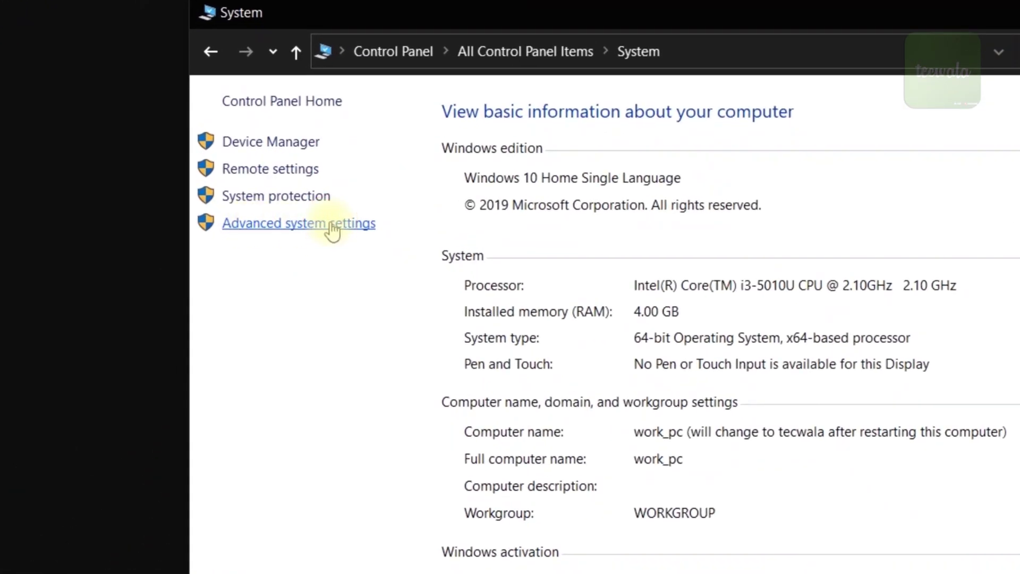
# - Apply 'Adjust for best performance' in Performance Options and close System Properties
pyautogui.click(332, 225)
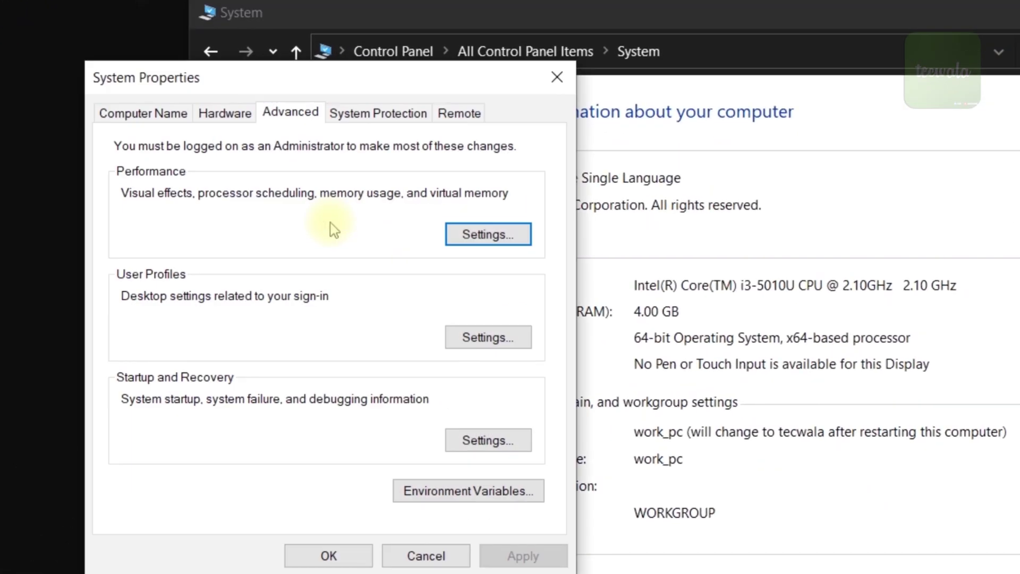
pyautogui.click(487, 238)
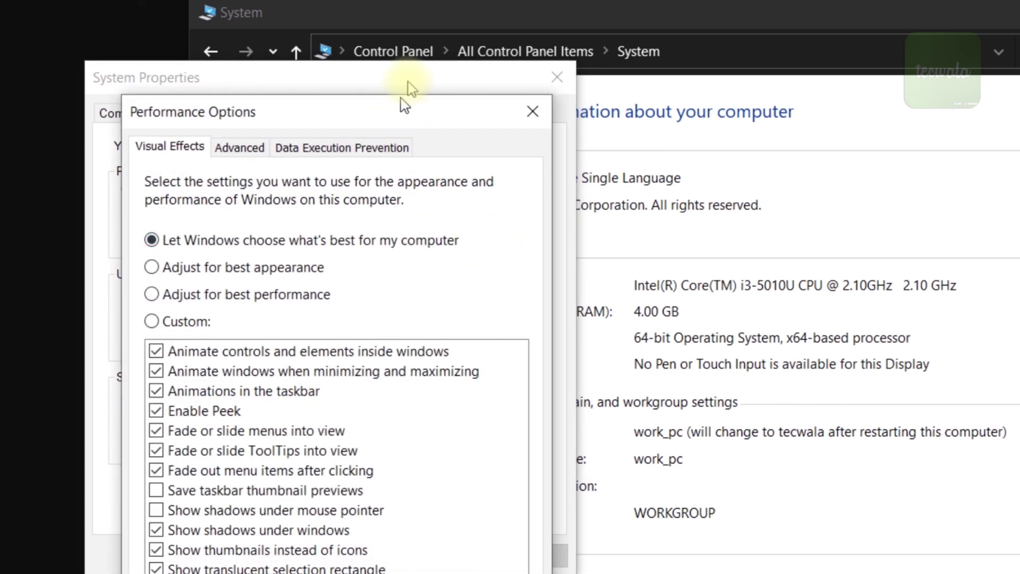
pyautogui.moveTo(404, 104); pyautogui.dragTo(425, 61)
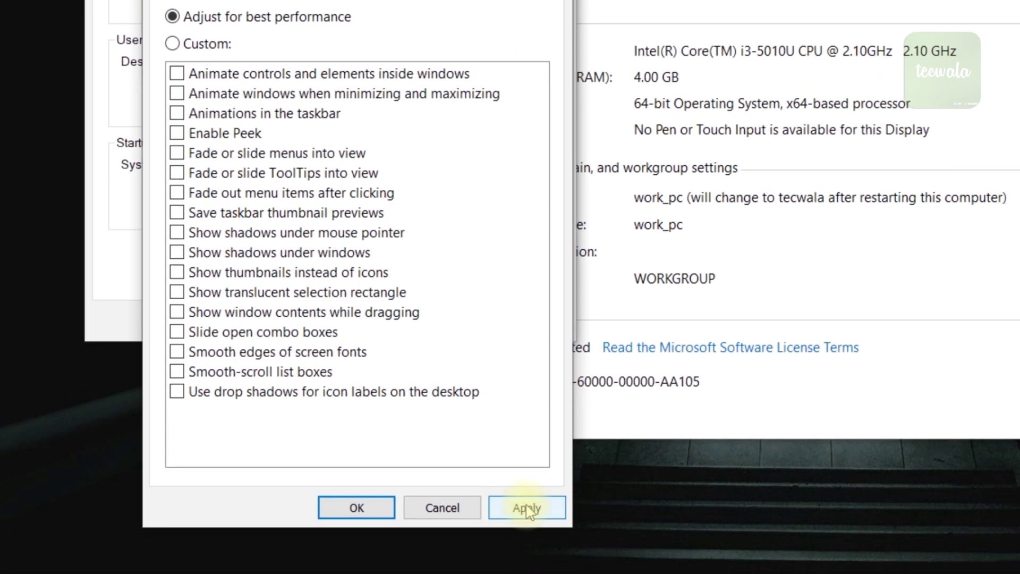
pyautogui.click(527, 507)
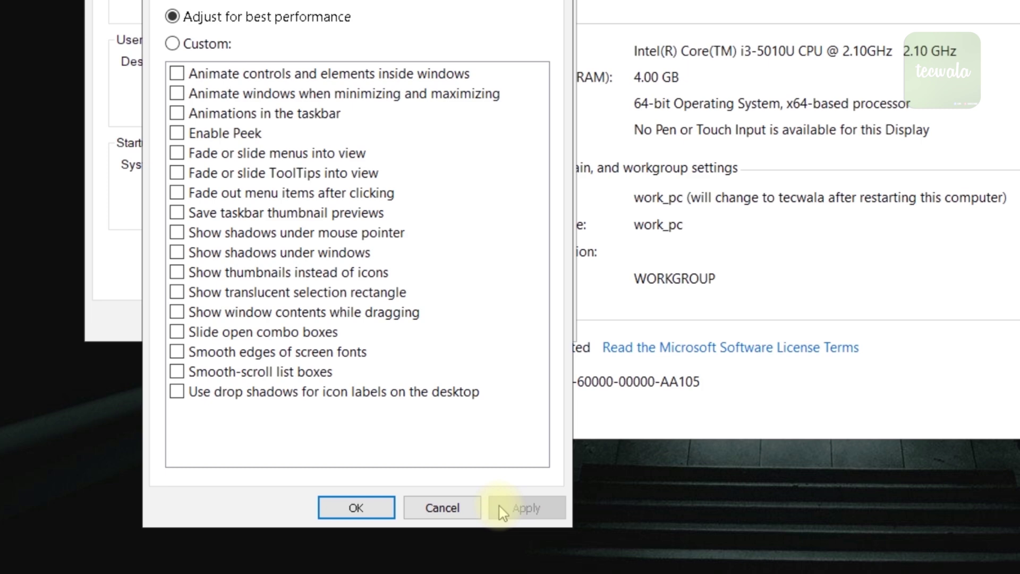
pyautogui.click(354, 509)
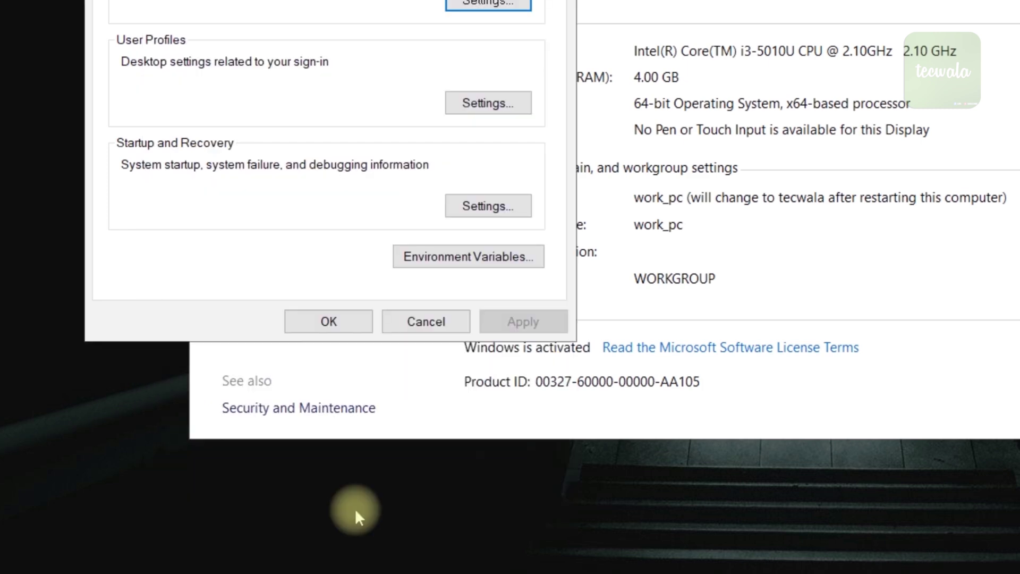
pyautogui.click(330, 322)
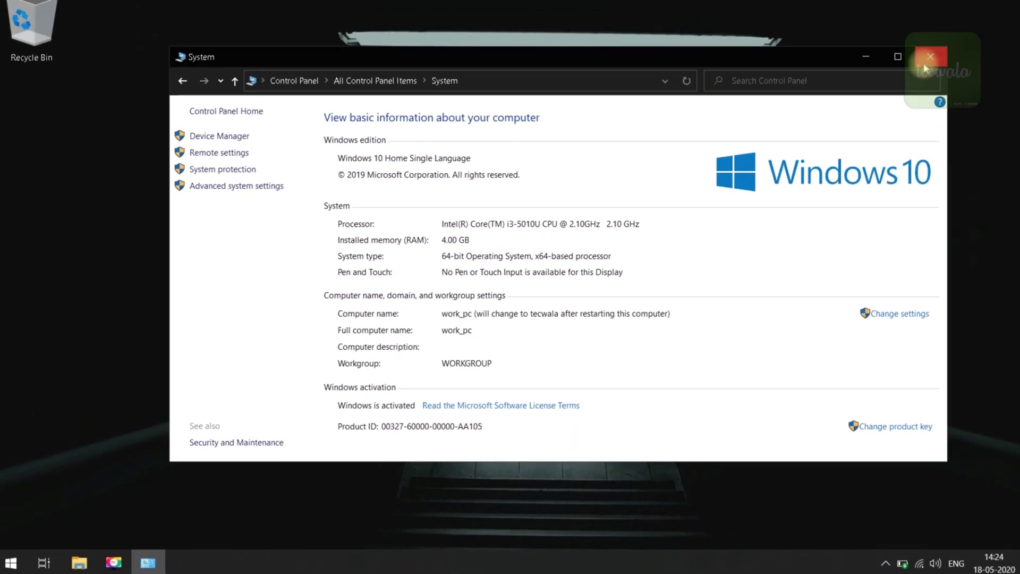
# - Close the System window and open the %temp% folder through the Run box
pyautogui.click(905, 56)
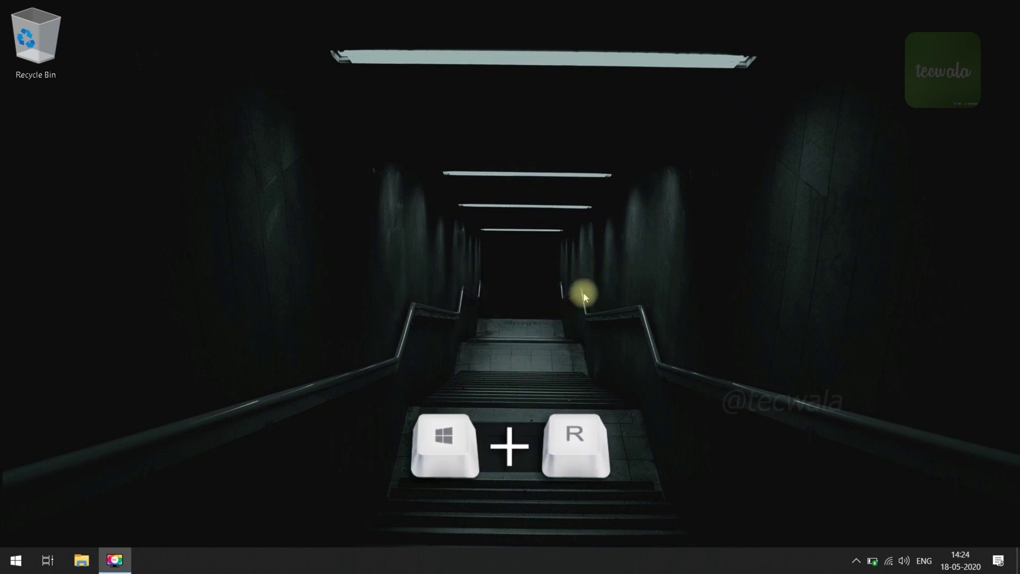
pyautogui.press('super+r')
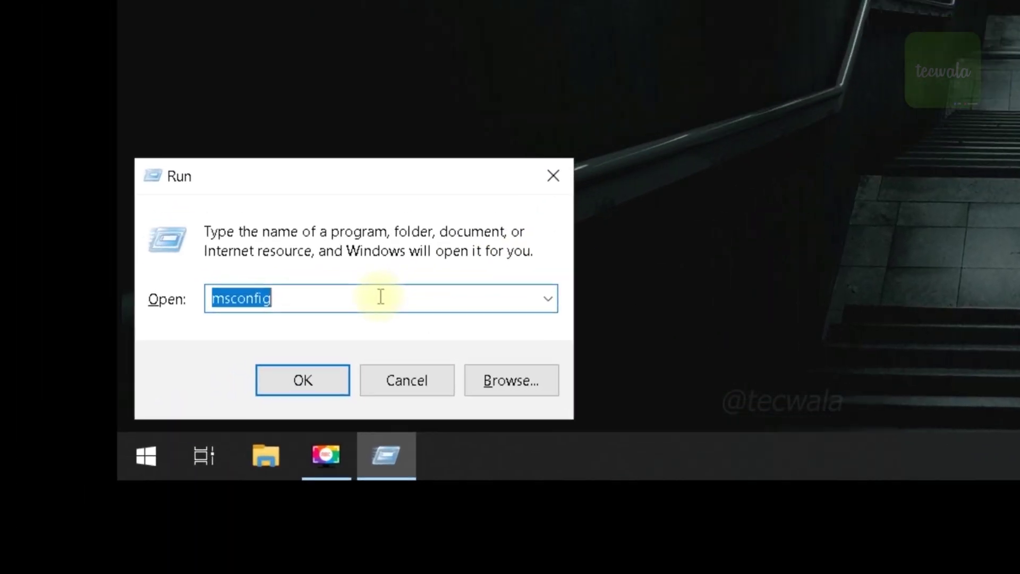
pyautogui.write('%%')
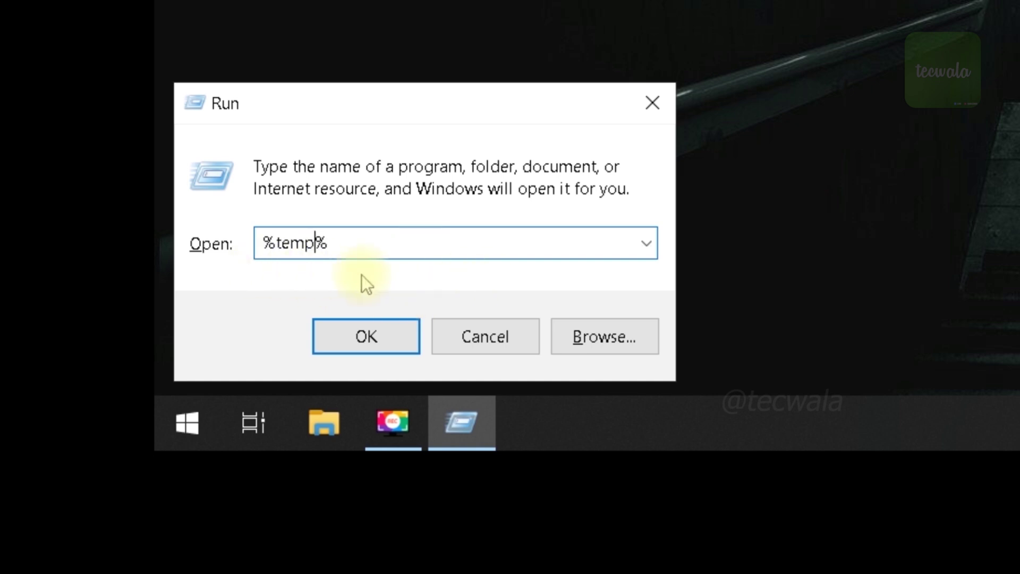
pyautogui.click(357, 329)
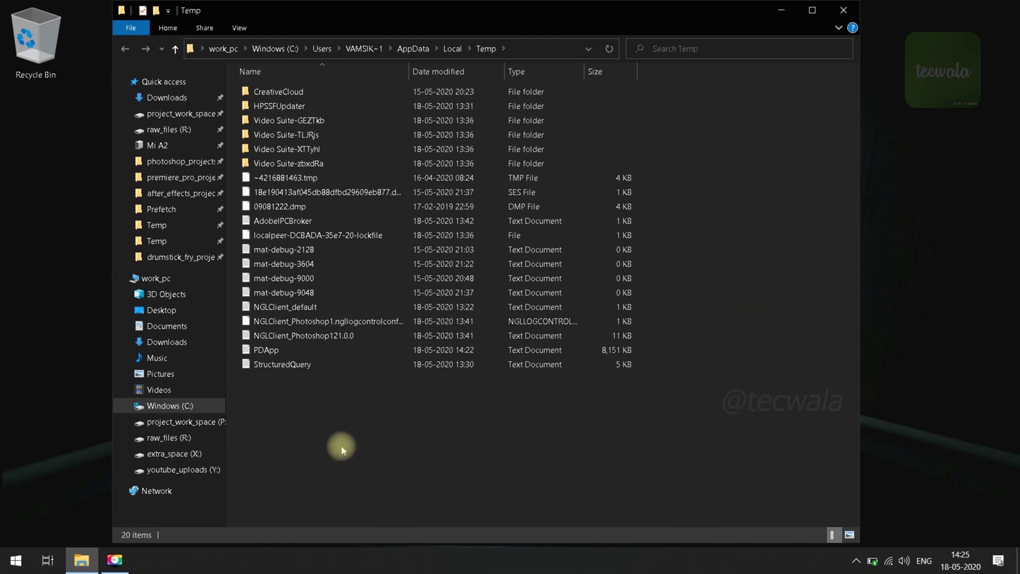
# - Delete all Temp items, skipping the three in-use files, and close the window
pyautogui.moveTo(303, 376); pyautogui.dragTo(272, 84)
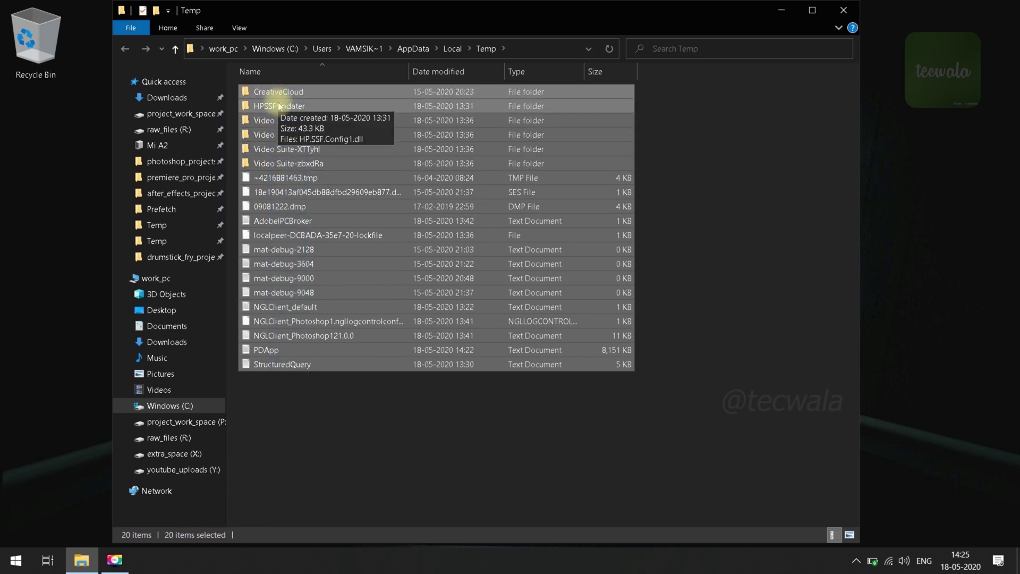
pyautogui.rightClick(283, 132)
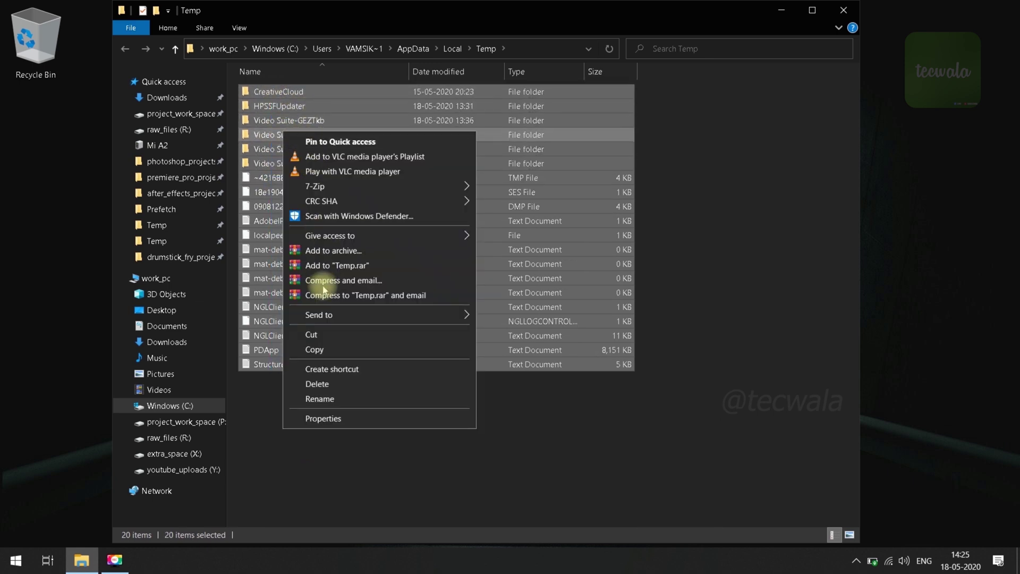
pyautogui.click(318, 384)
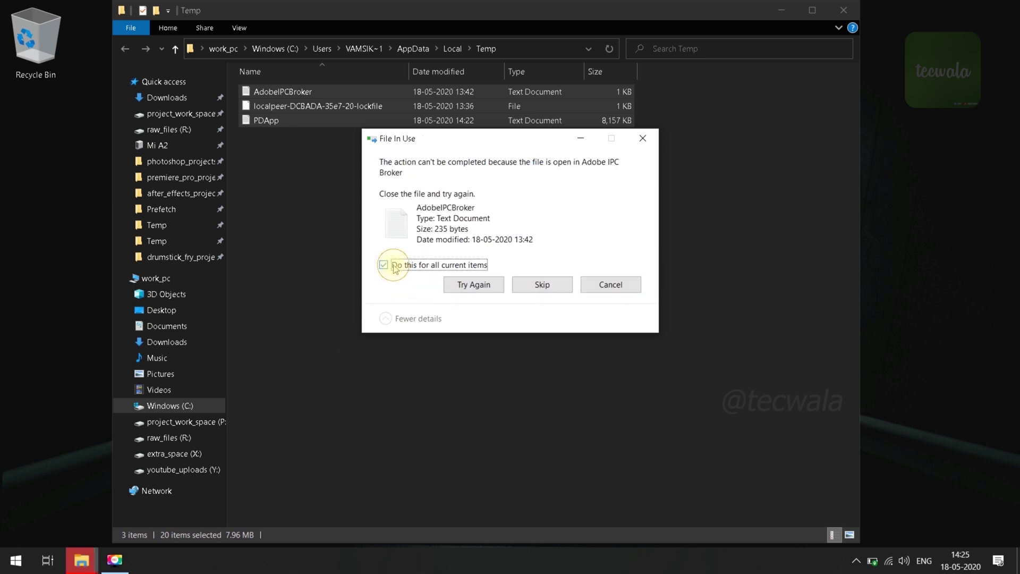
pyautogui.click(554, 286)
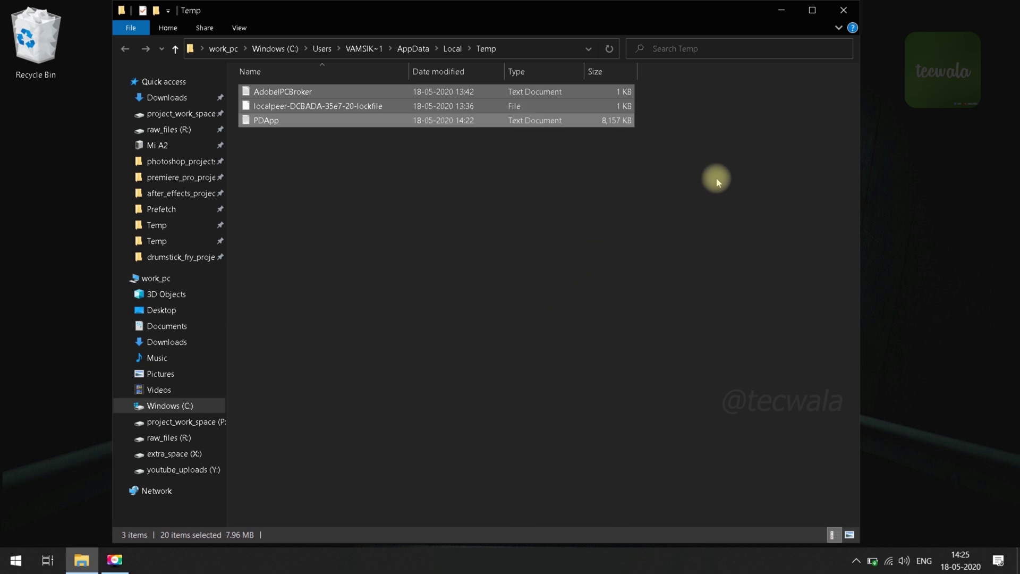
pyautogui.click(849, 10)
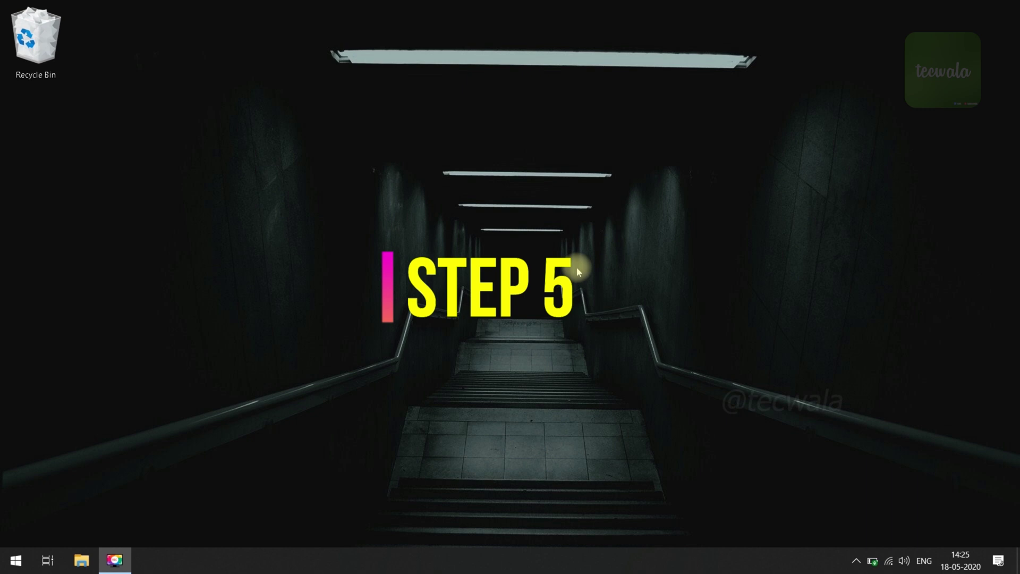
# - Open the Prefetch folder using the Run box's 'prefetch' suggestion
pyautogui.press('super+r')
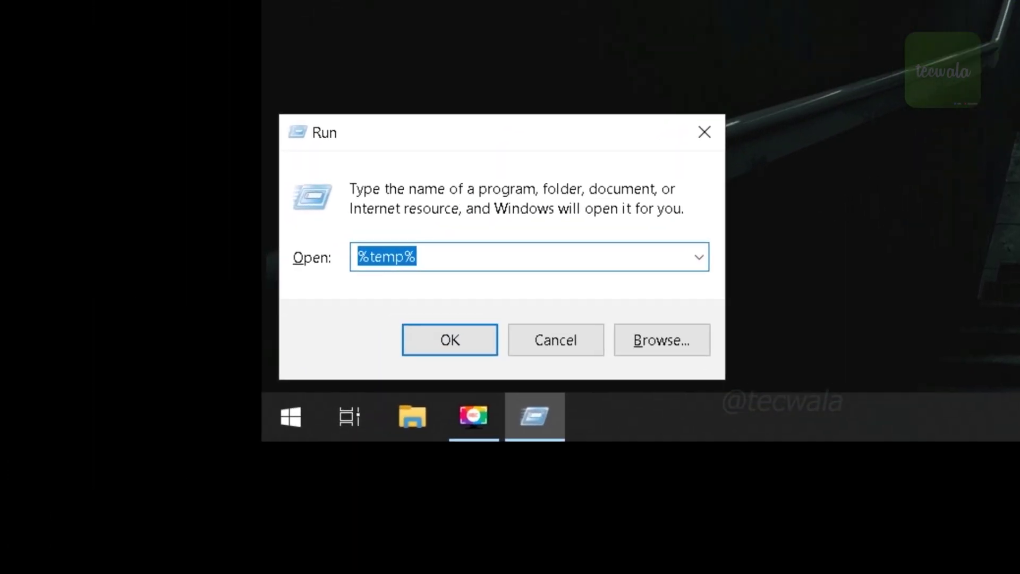
pyautogui.write('prefetc')
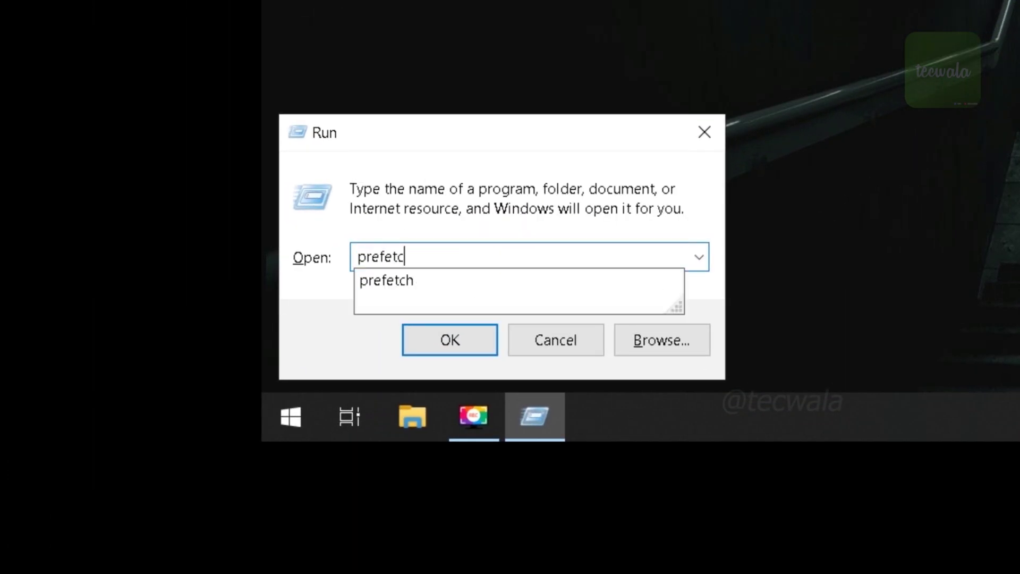
pyautogui.click(482, 287)
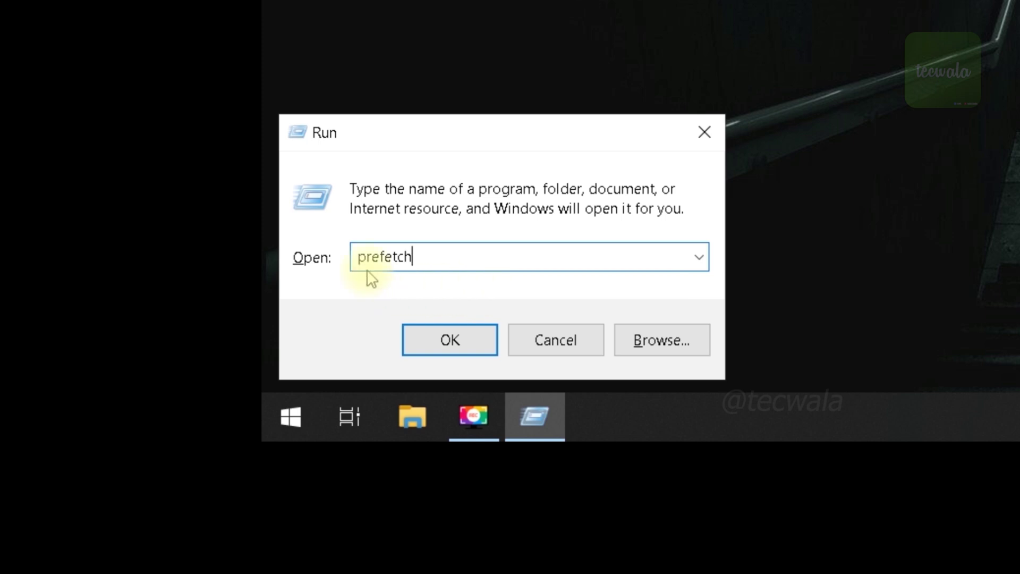
pyautogui.click(446, 339)
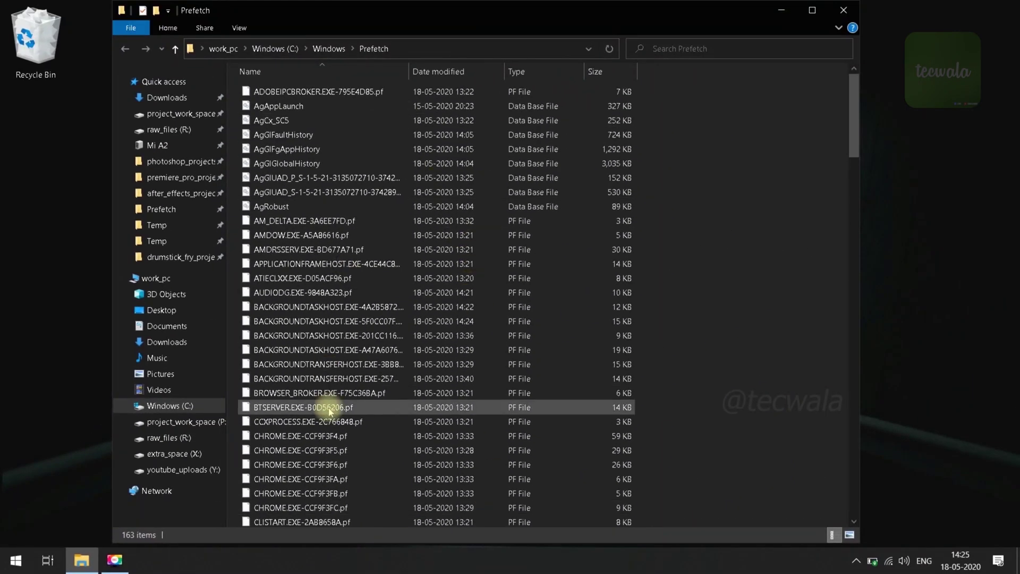
# - Delete all 163 Prefetch files, skipping the one locked by SysMain, and close the window
pyautogui.hotkey('ctrl', 'a')
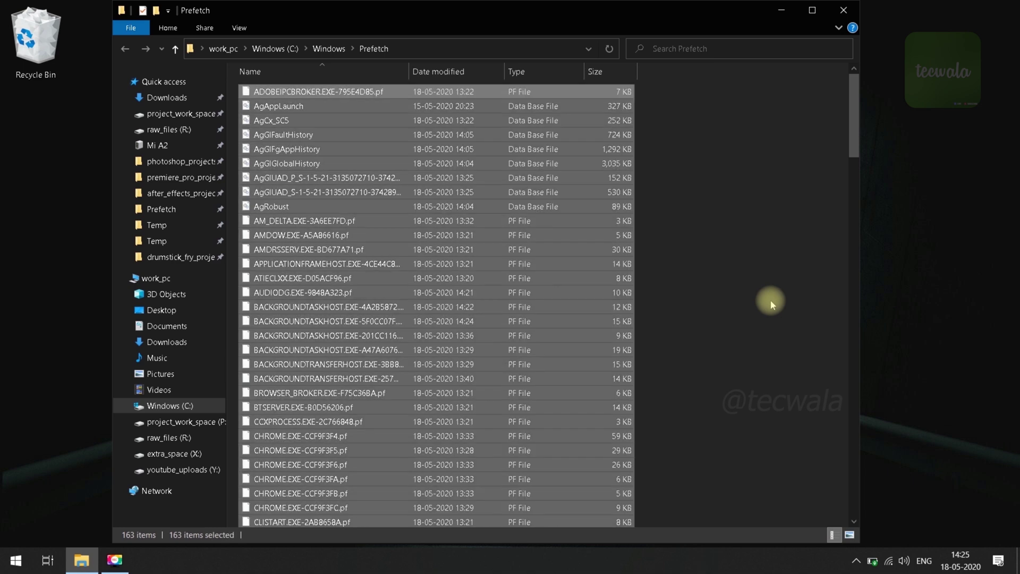
pyautogui.rightClick(335, 162)
pyautogui.click(385, 380)
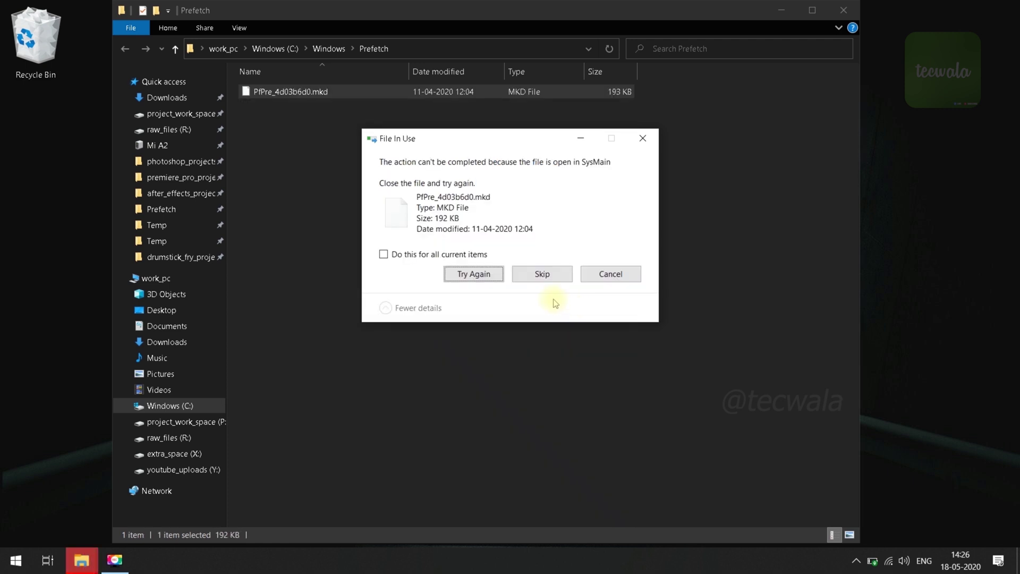
pyautogui.click(542, 273)
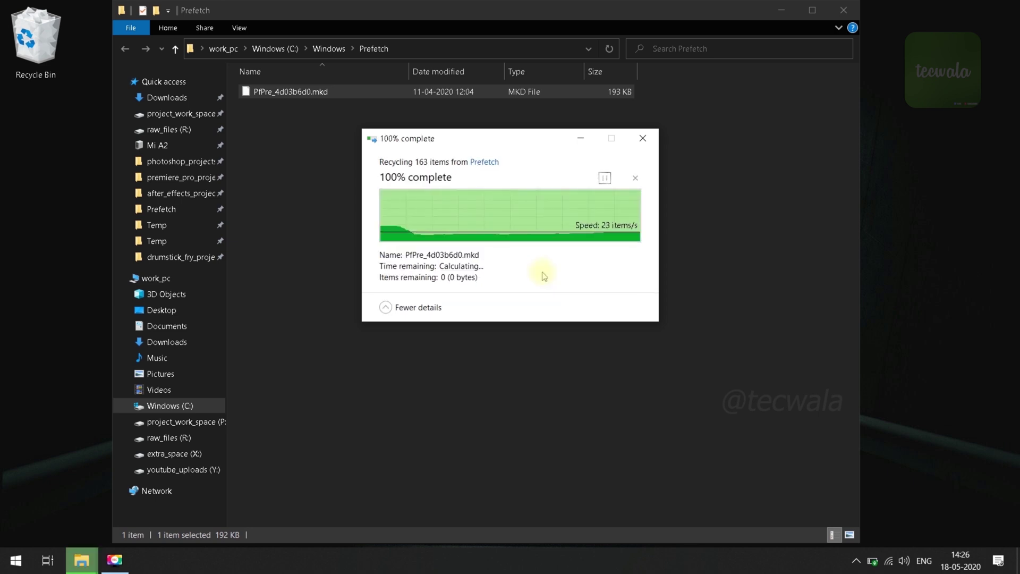
pyautogui.click(848, 16)
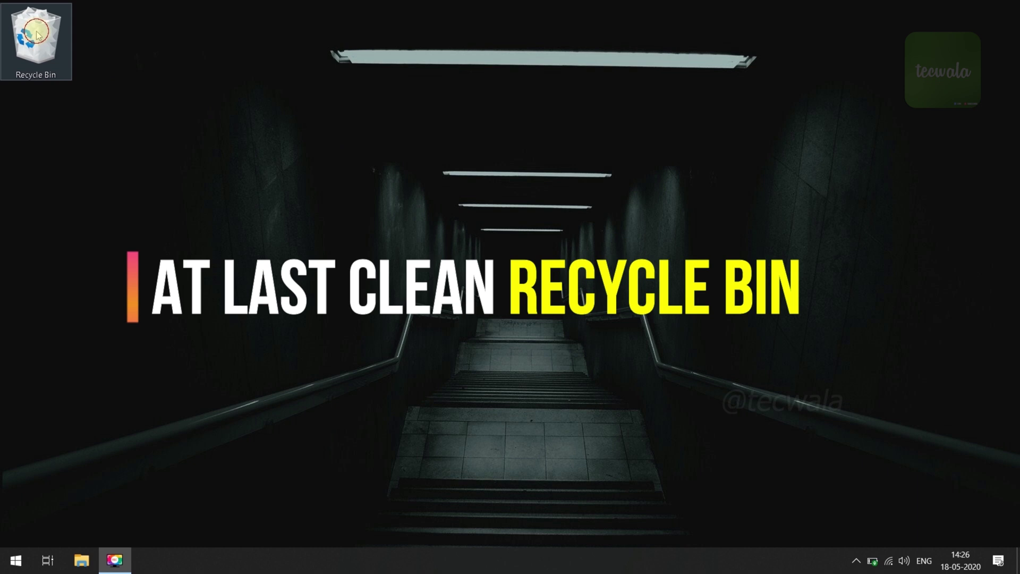
# - Empty the Recycle Bin, confirming permanent deletion of its 184 items
pyautogui.rightClick(51, 44)
pyautogui.click(75, 41)
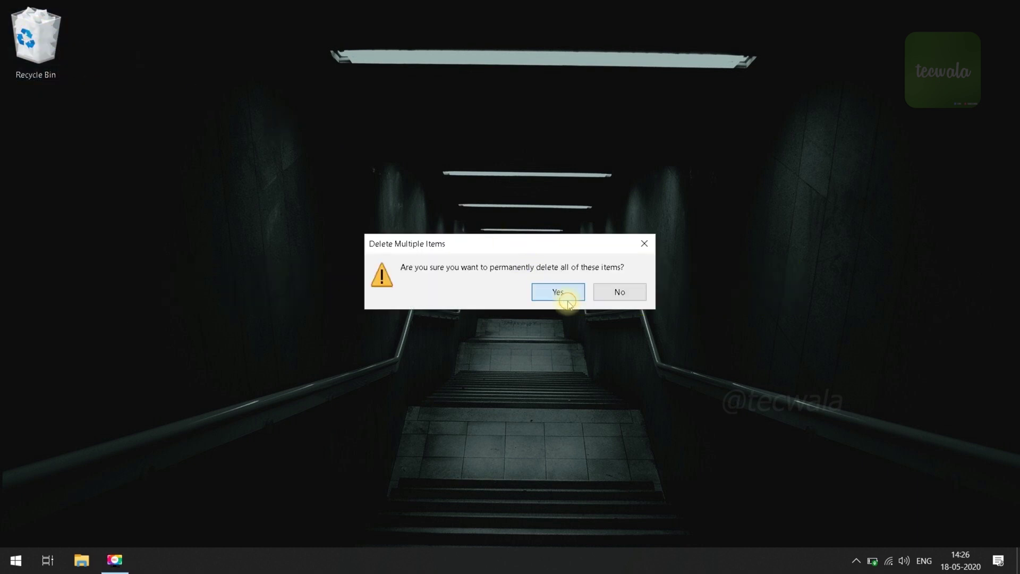
pyautogui.click(558, 292)
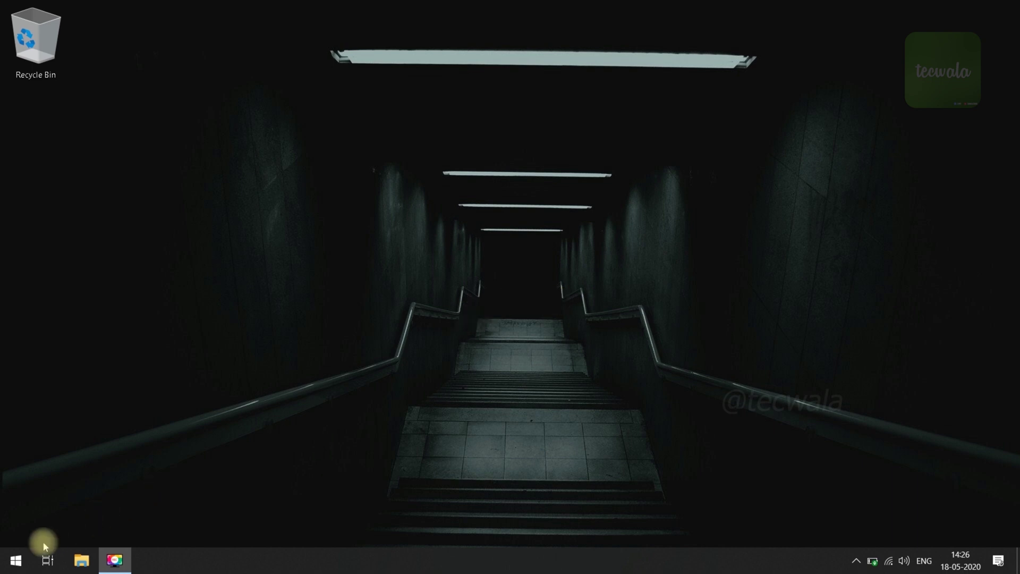
pyautogui.click(11, 564)
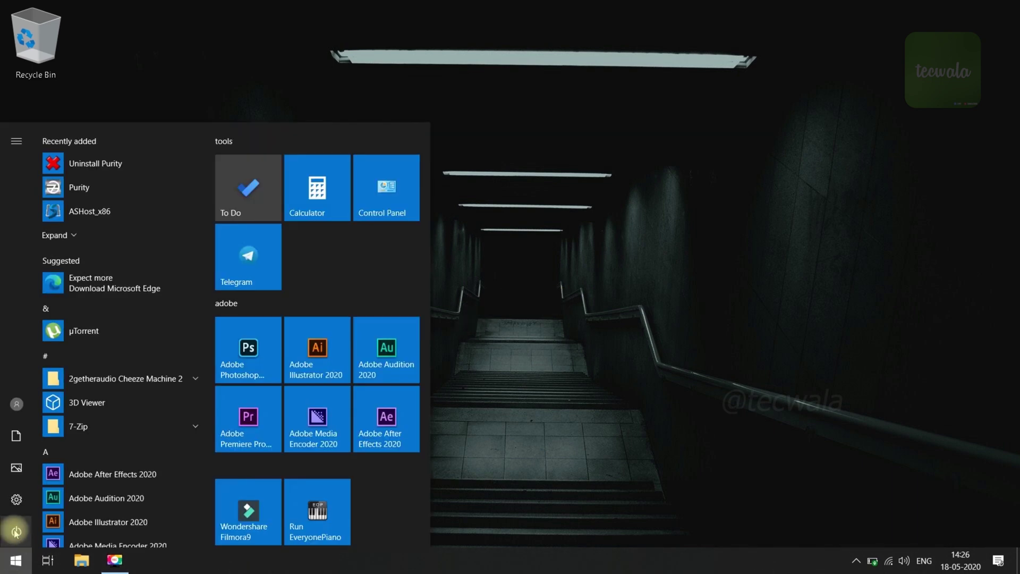
pyautogui.click(16, 531)
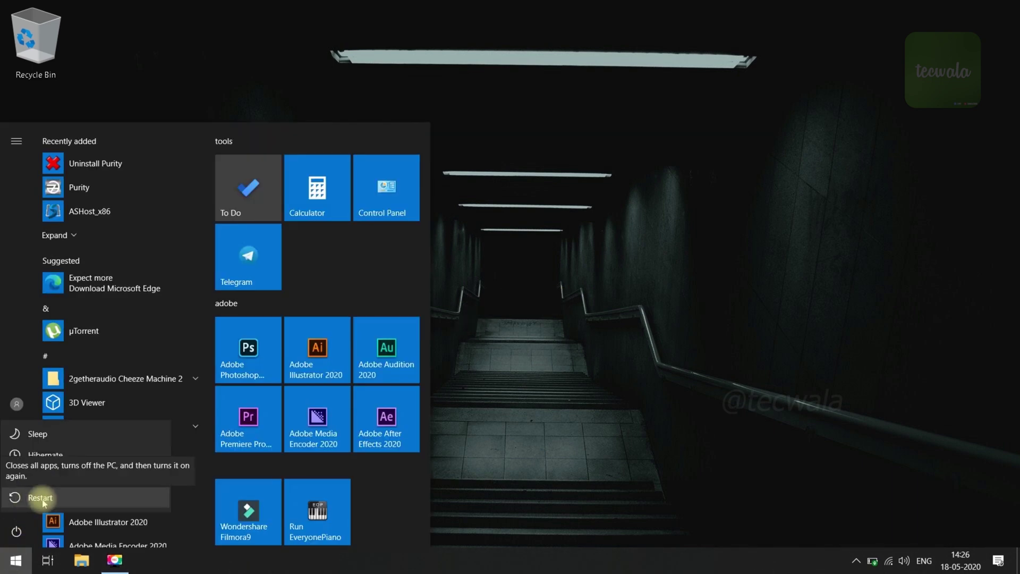
pyautogui.click(618, 458)
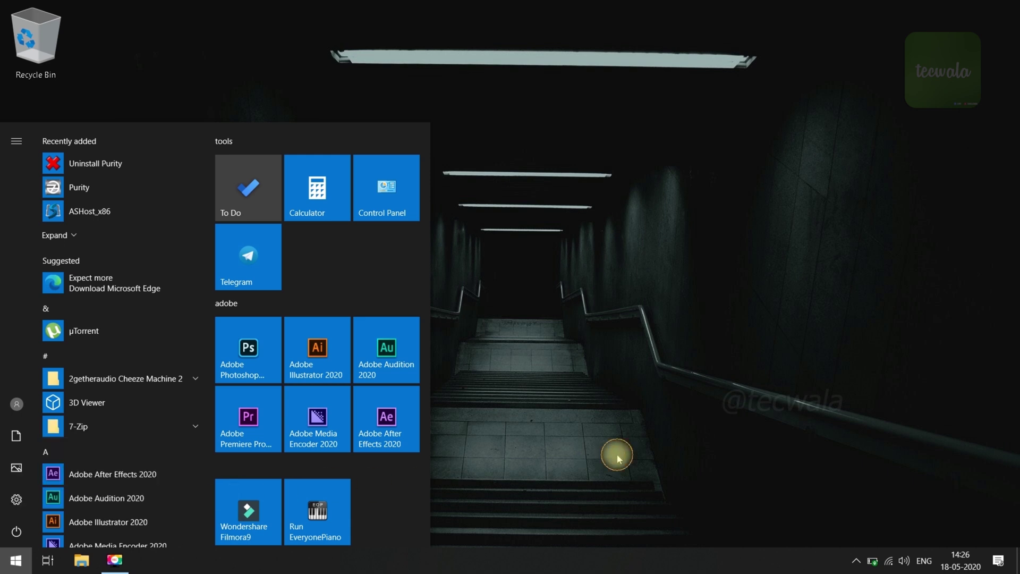
pyautogui.click(618, 458)
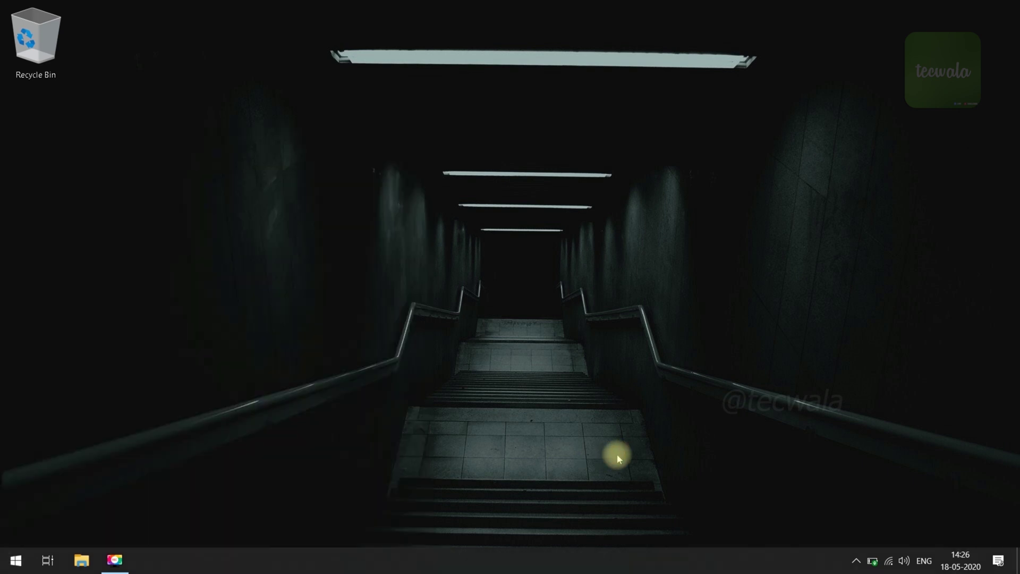